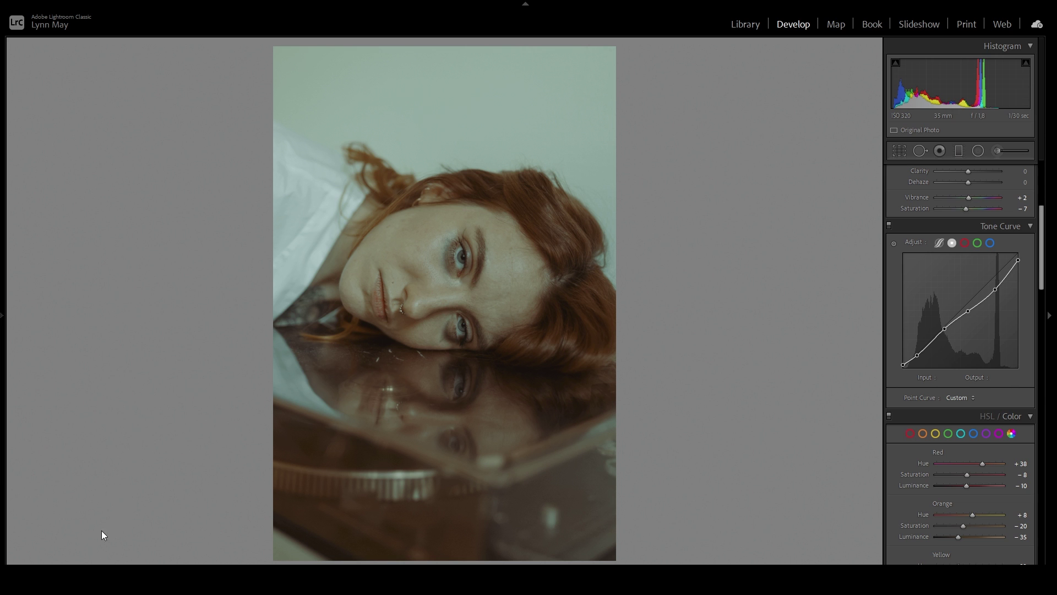
# Compare the finished grade with the original portrait in Before/After view
pyautogui.press('y')
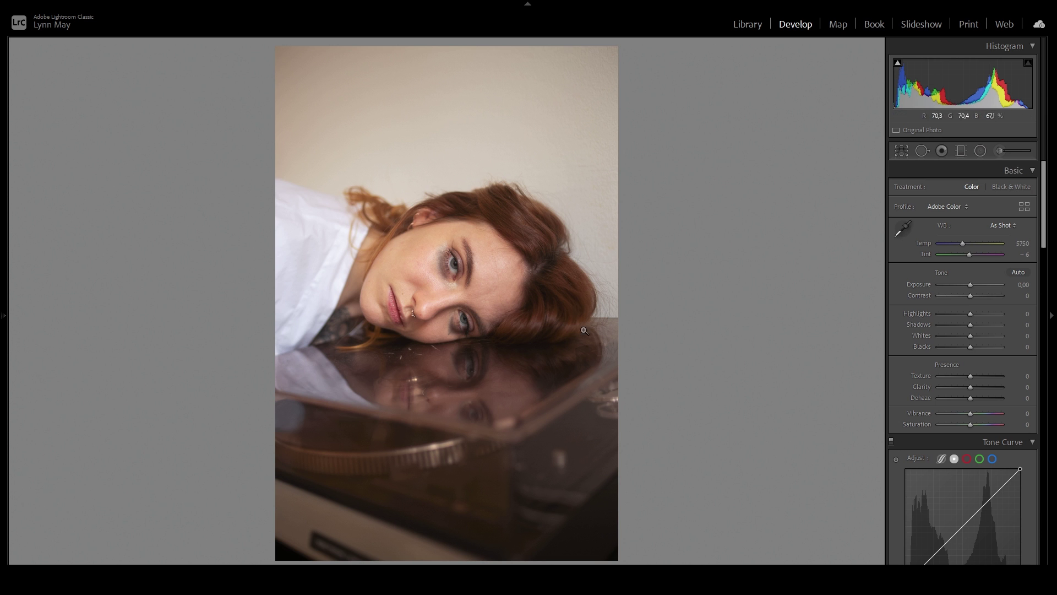
# Straighten the portrait with a 9,65° angle and apply the crop
pyautogui.click(901, 150)
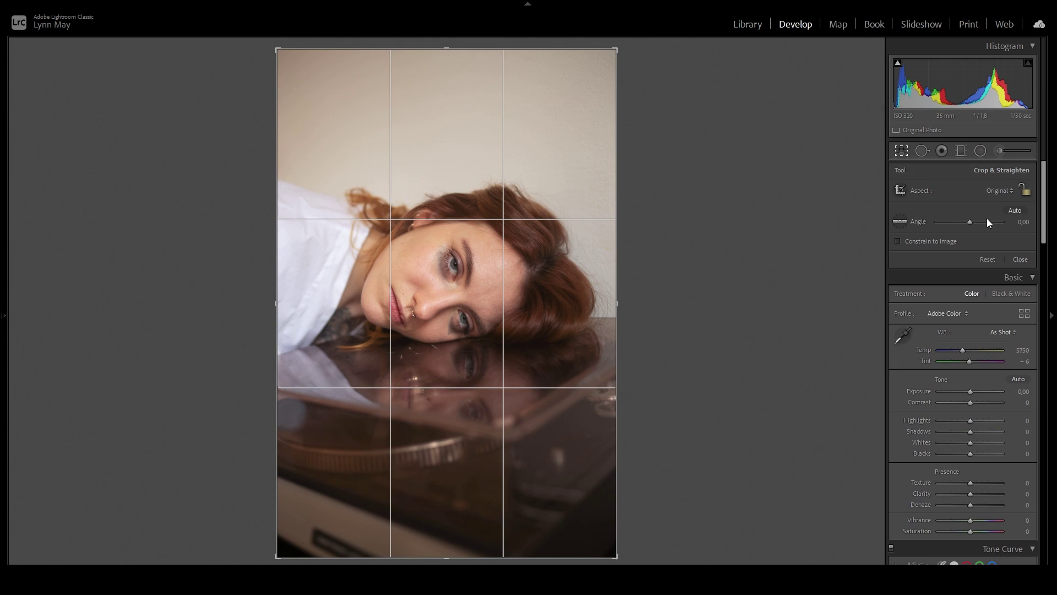
pyautogui.click(1020, 221)
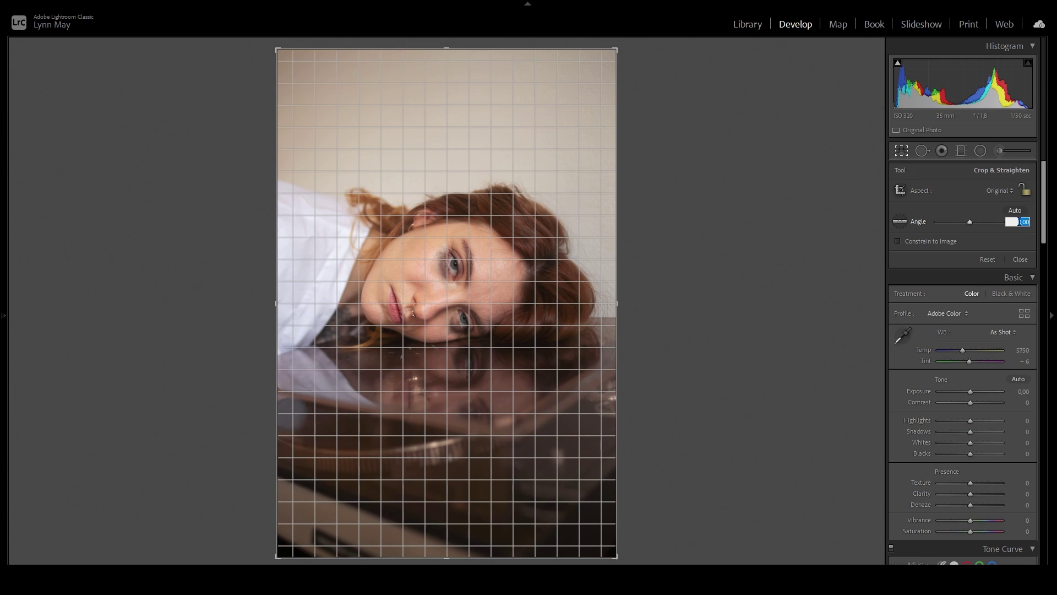
pyautogui.write('5')
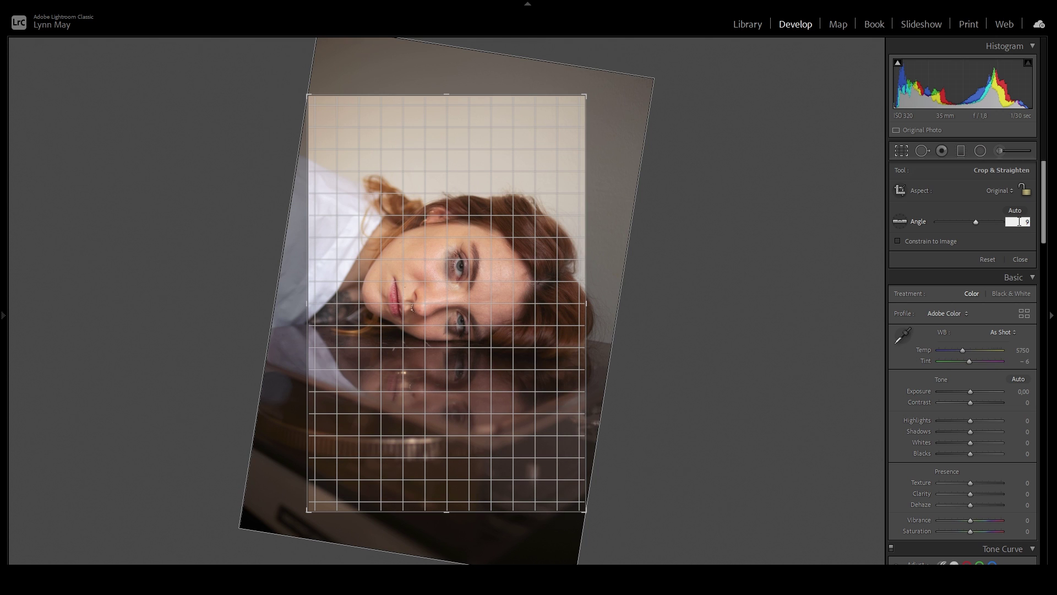
pyautogui.write('65')
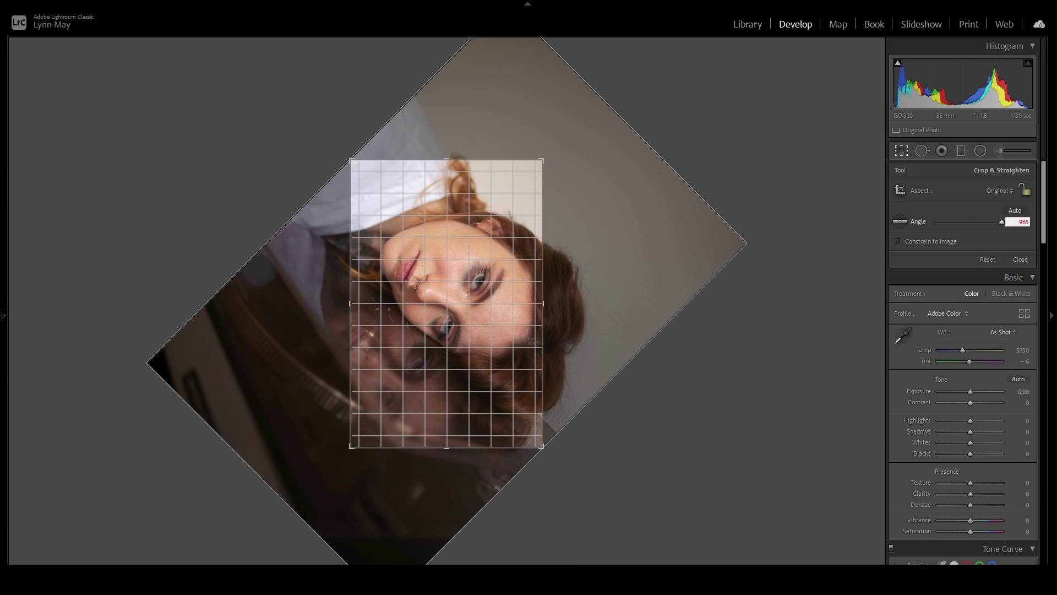
pyautogui.press('BackSpace')
pyautogui.press('BackSpace')
pyautogui.write(',5')
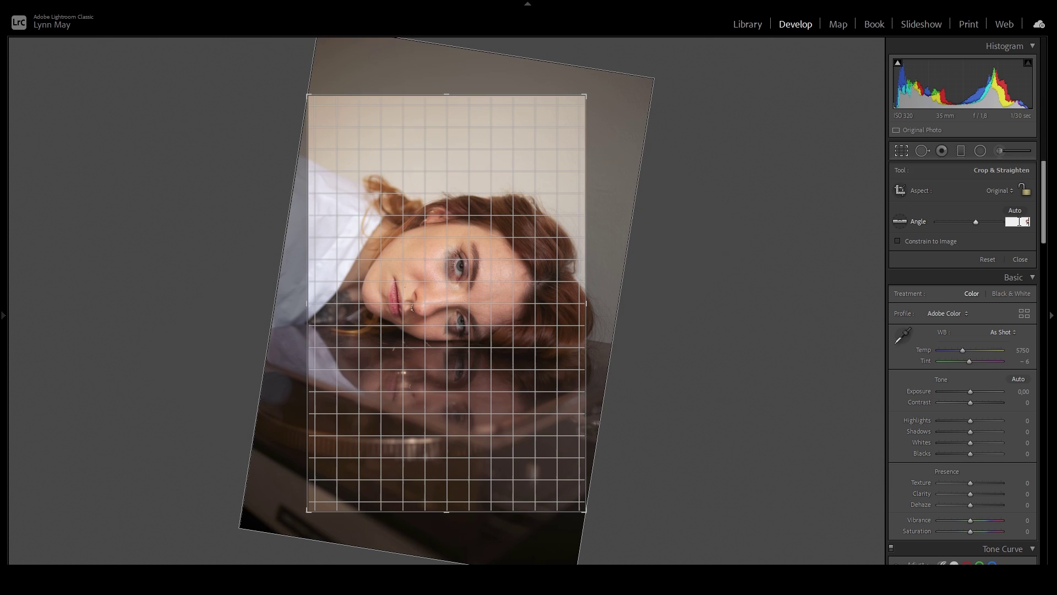
pyautogui.write(',6')
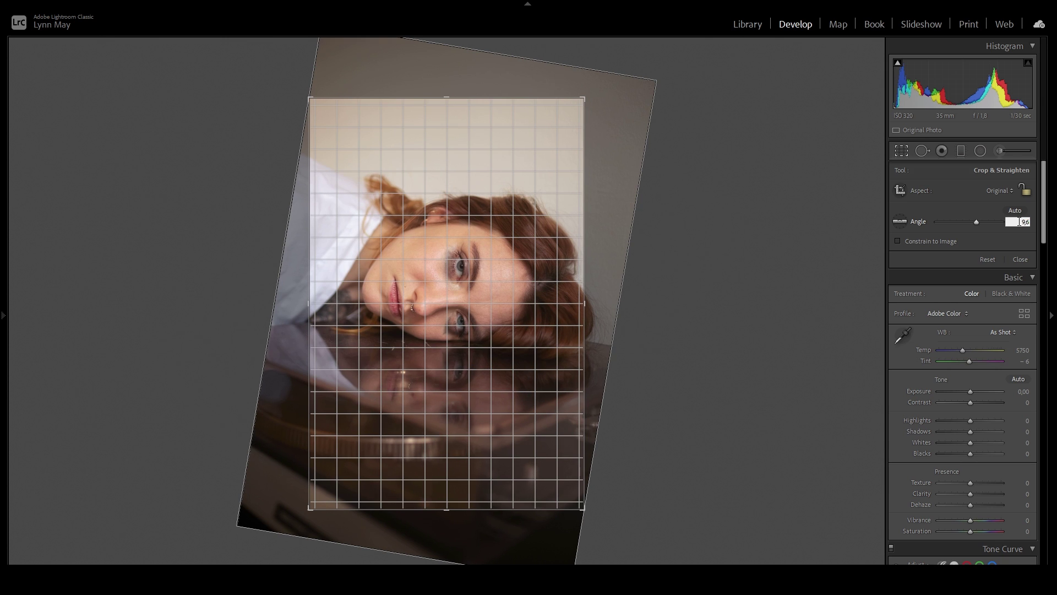
pyautogui.write('5')
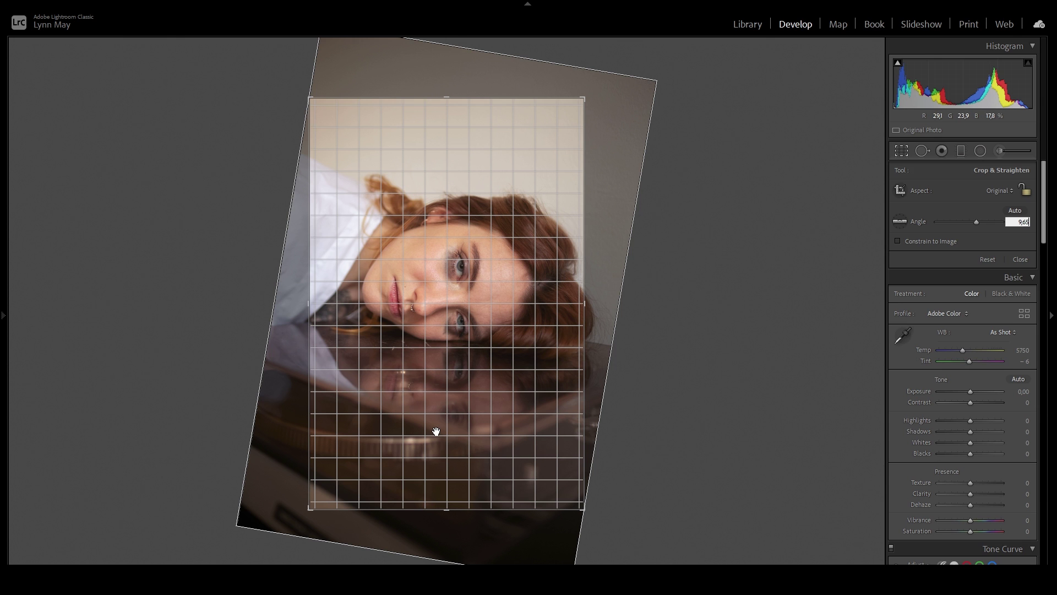
pyautogui.press('Return')
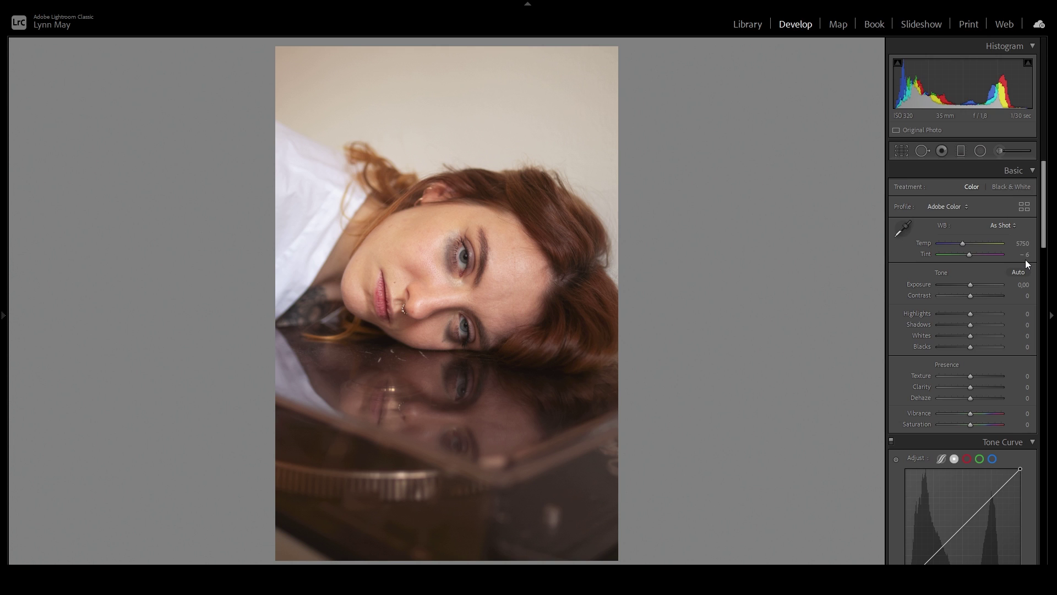
# Cool the white balance to Temp 4632 with Tint -61
pyautogui.click(1025, 244)
pyautogui.write('4632')
pyautogui.press('Return')
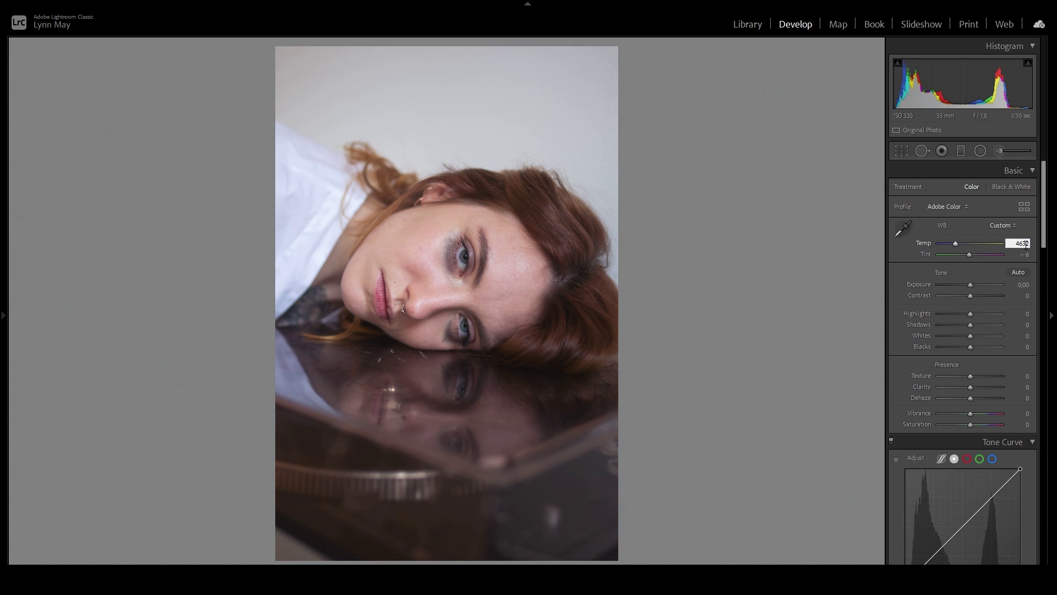
pyautogui.press('Tab')
pyautogui.click(1027, 254)
pyautogui.write('1')
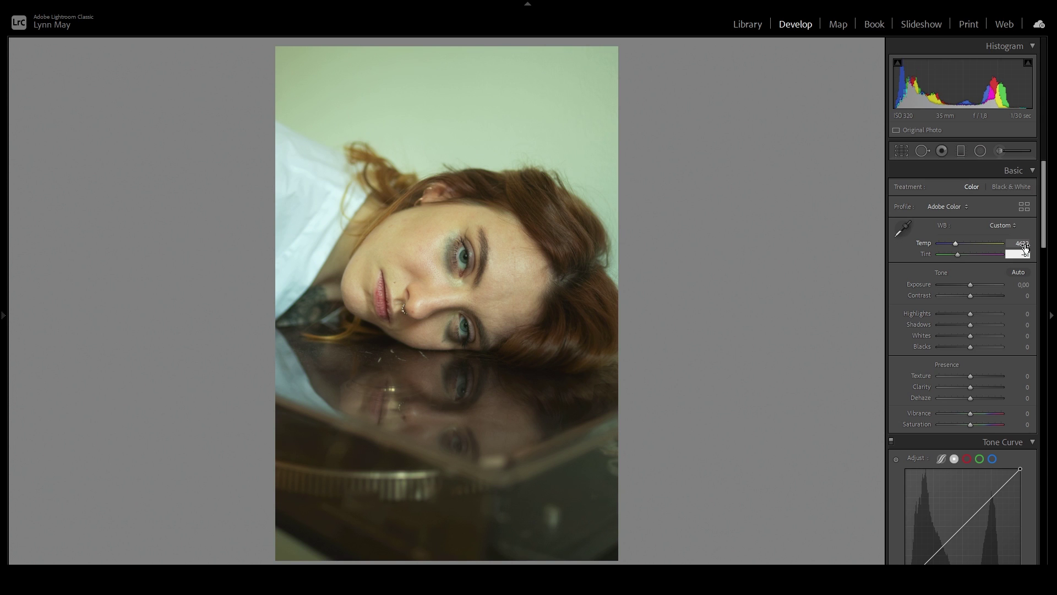
pyautogui.press('Return')
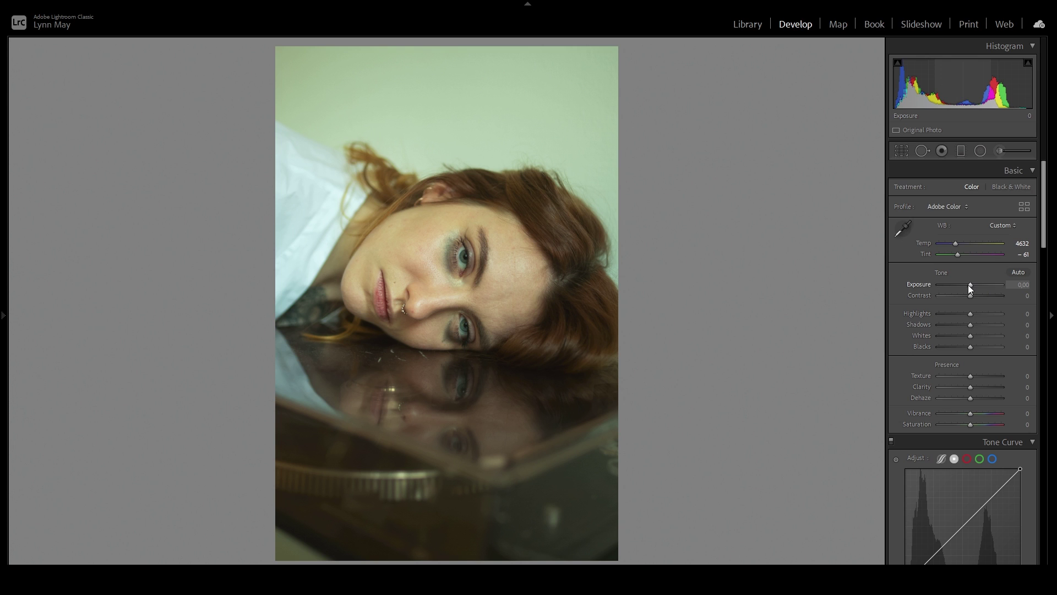
# Raise the exposure to +0,18
pyautogui.click(1023, 284)
pyautogui.write('+5')
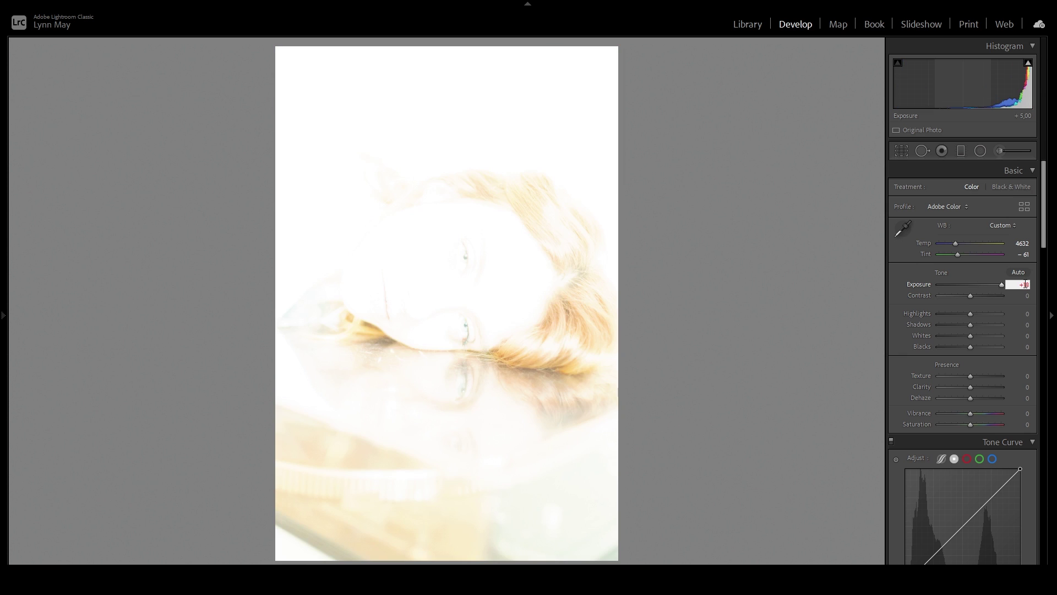
pyautogui.press('BackSpace')
pyautogui.write('1')
pyautogui.write('+0,18')
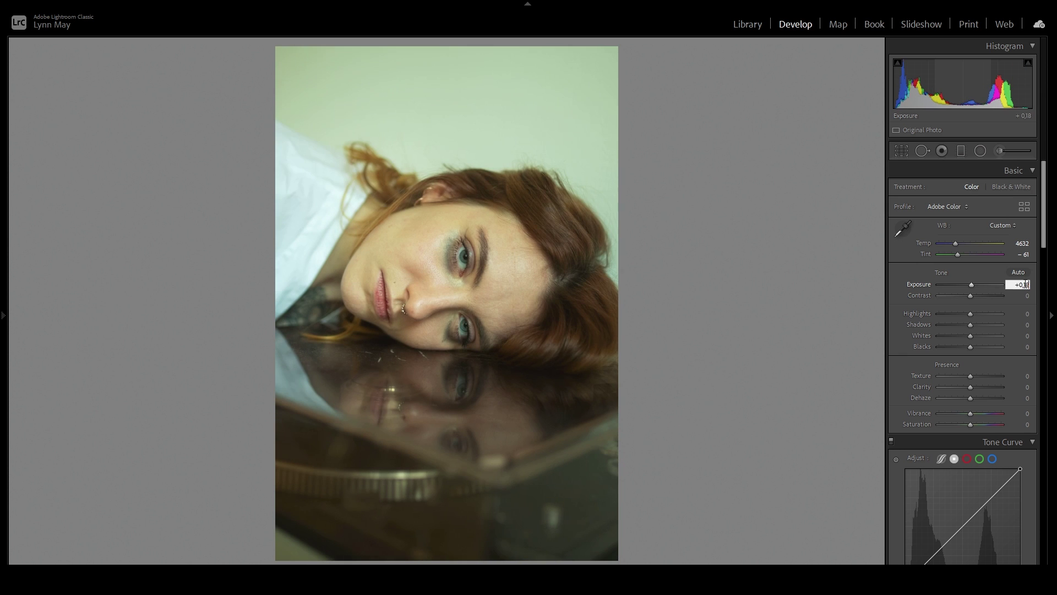
pyautogui.press('Return')
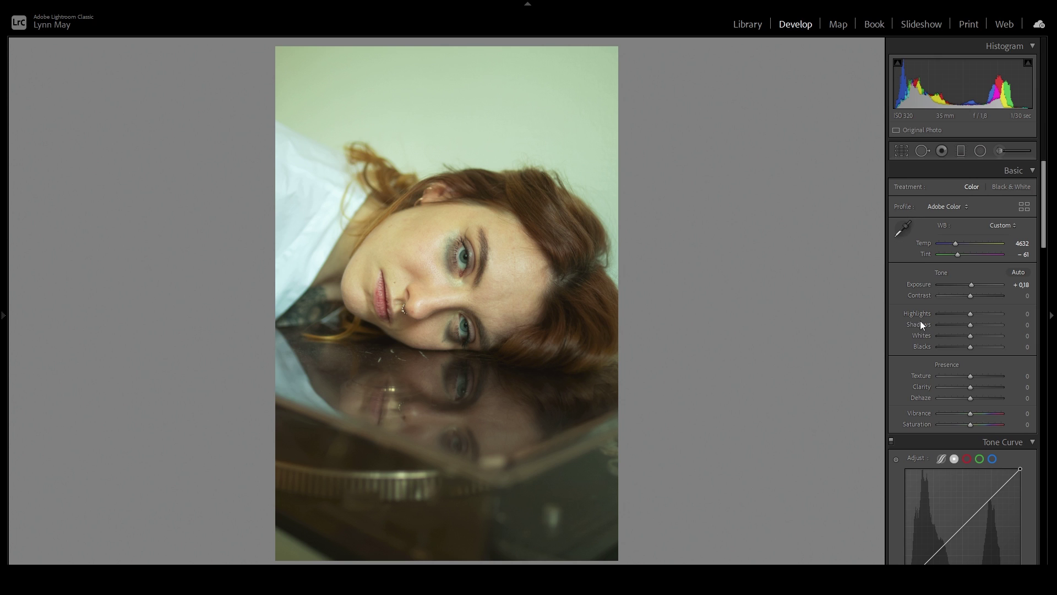
# Set Highlights to -23 and Shadows to +16
pyautogui.click(1026, 315)
pyautogui.write('-')
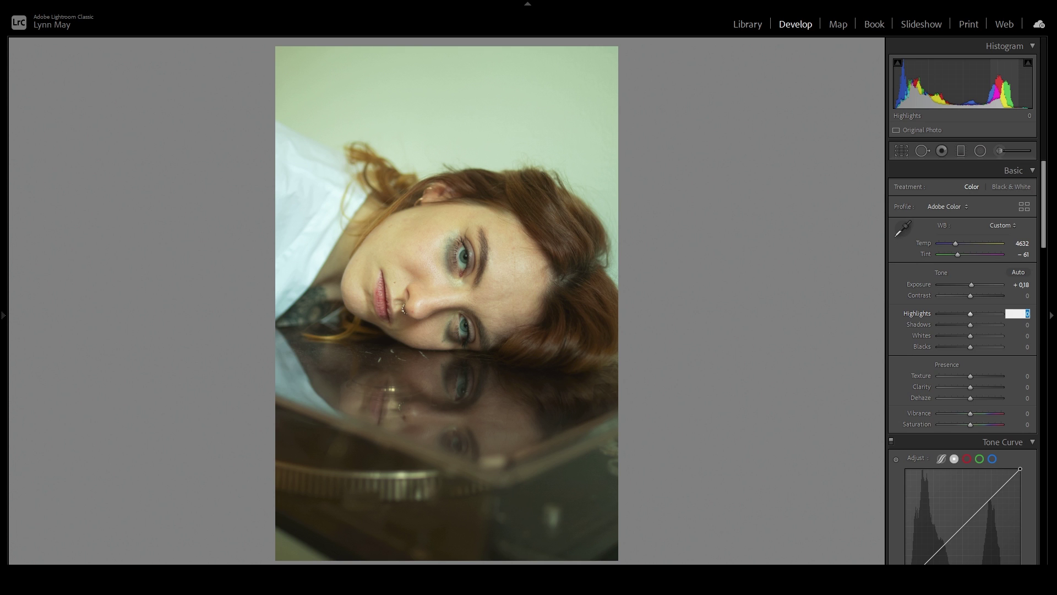
pyautogui.write('23')
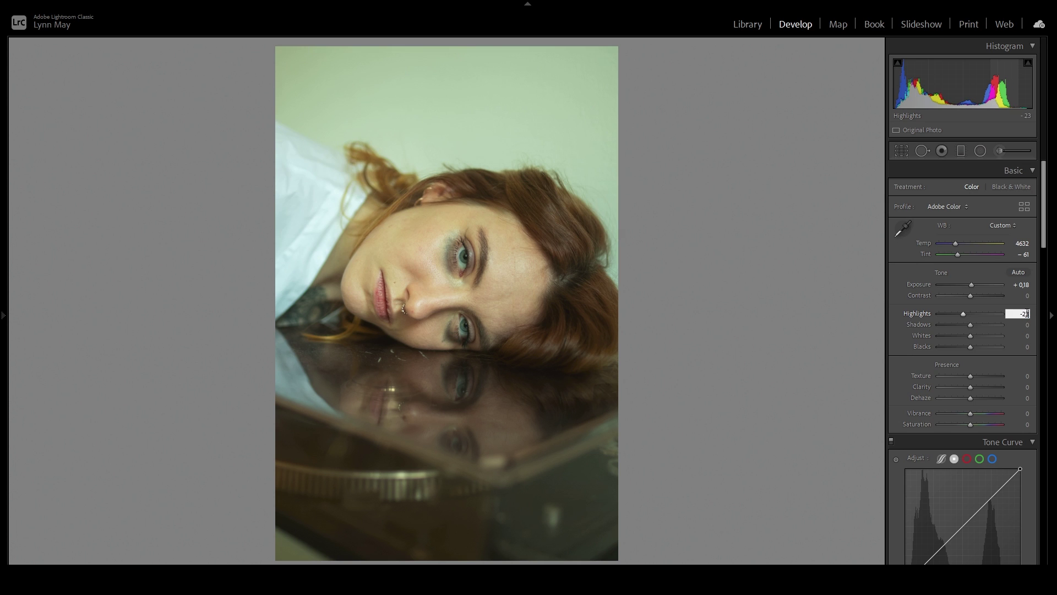
pyautogui.press('Return')
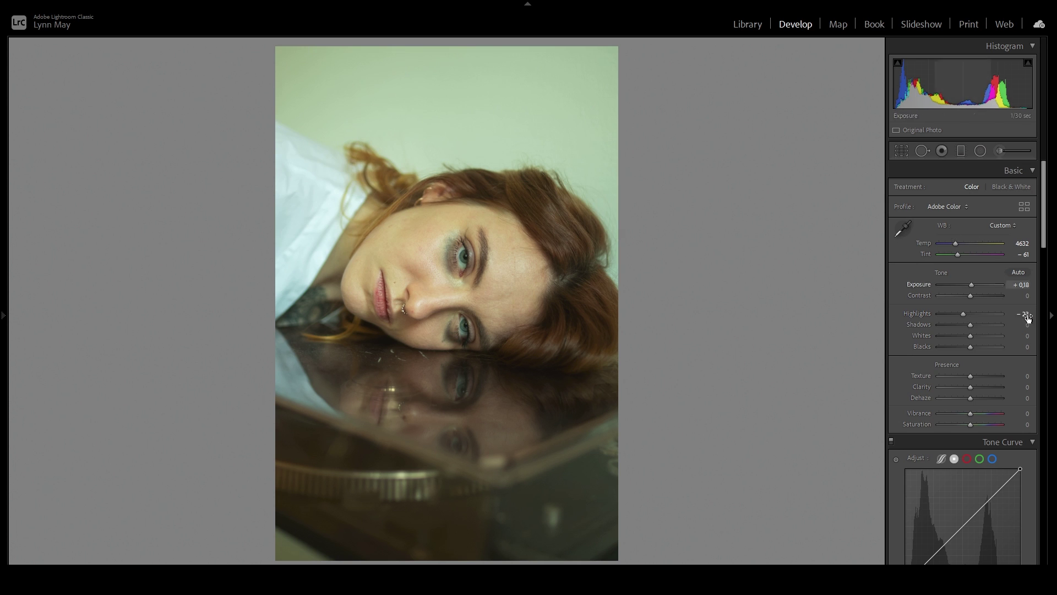
pyautogui.click(1023, 328)
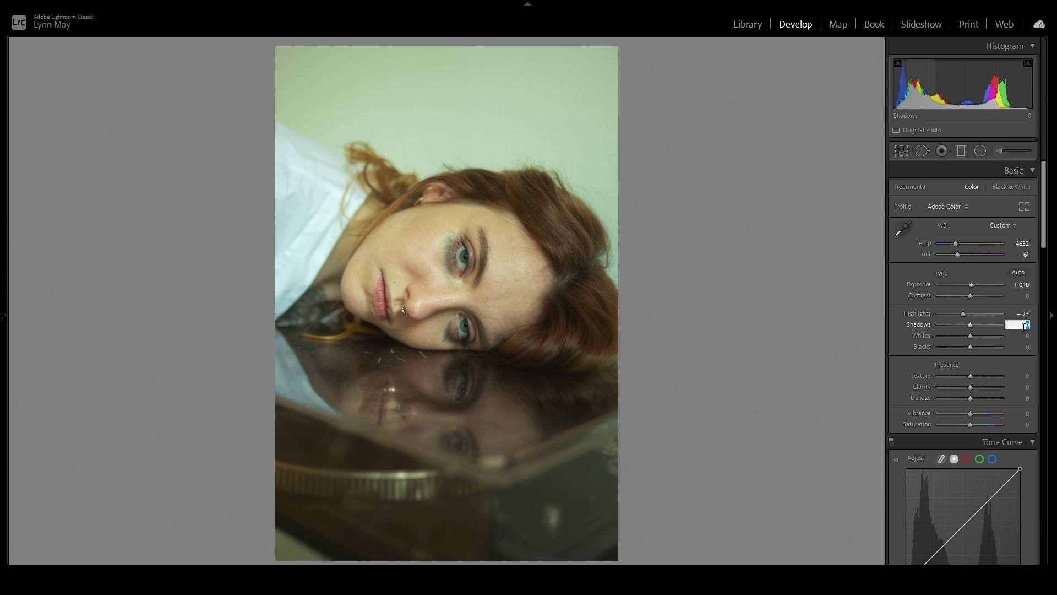
pyautogui.write('16')
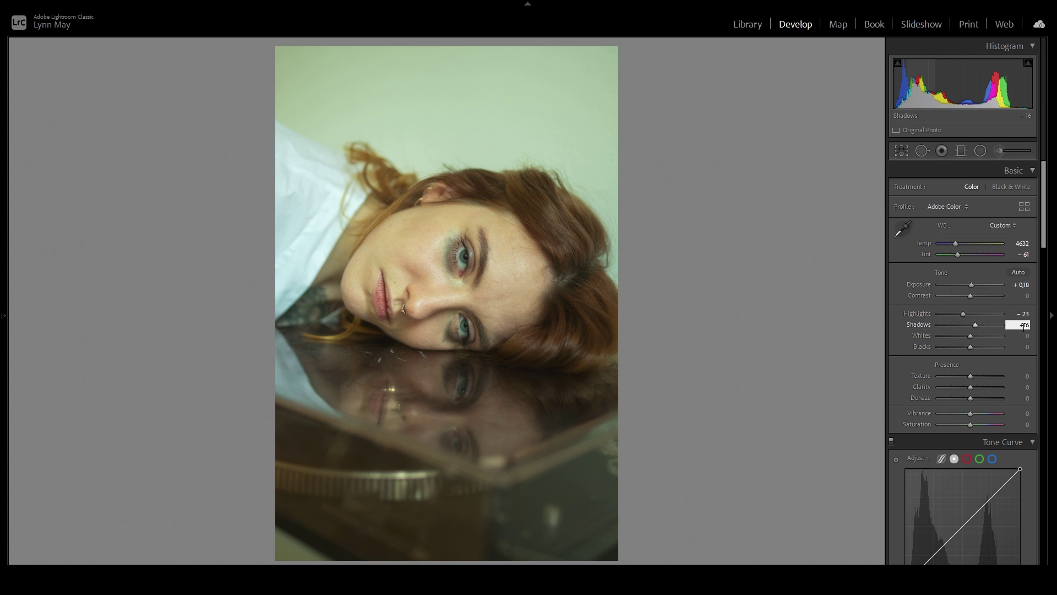
pyautogui.press('Return')
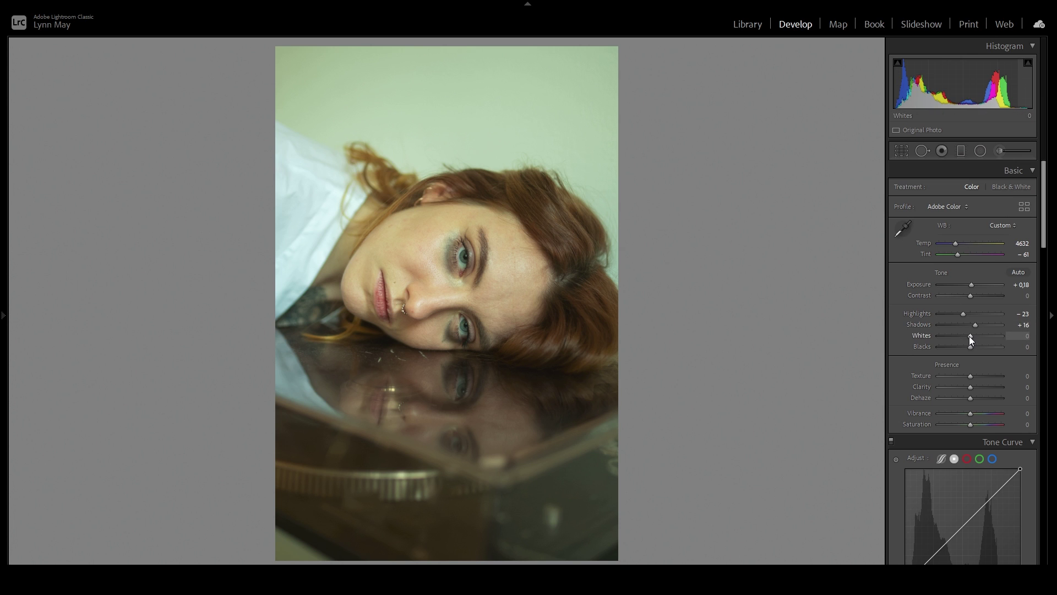
# Lower Whites to -39 and raise Blacks to +9
pyautogui.moveTo(968, 336); pyautogui.dragTo(957, 338)
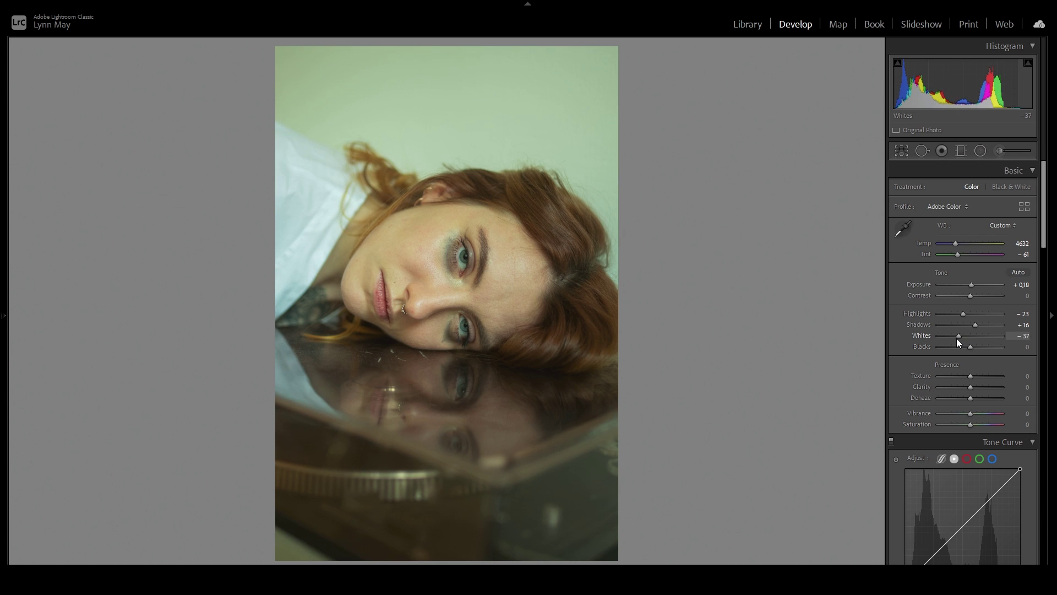
pyautogui.moveTo(957, 338); pyautogui.dragTo(956, 338)
pyautogui.moveTo(1026, 334); pyautogui.dragTo(1030, 342)
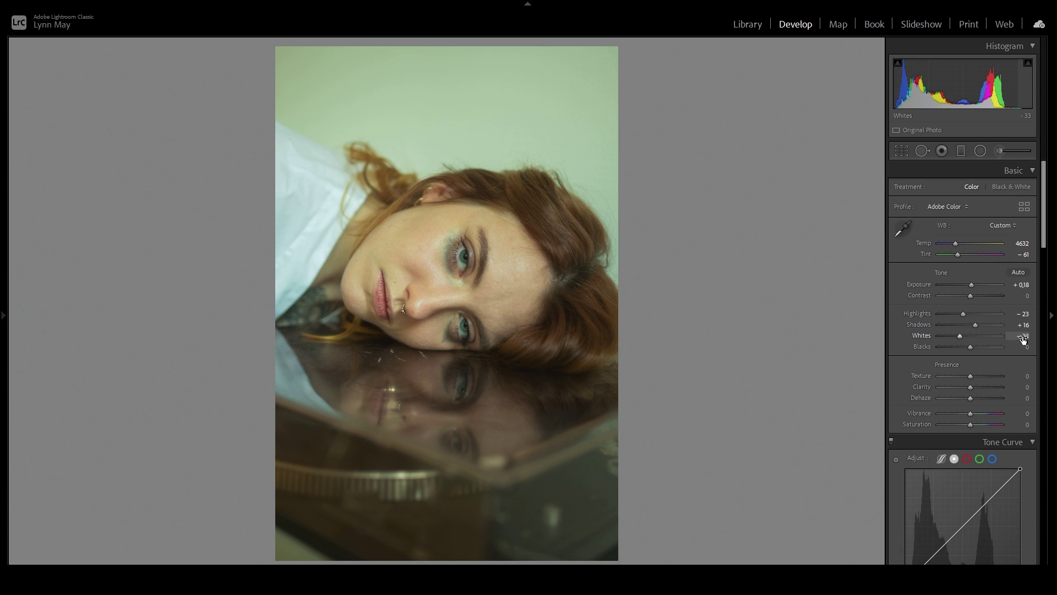
pyautogui.write('-39')
pyautogui.press('Return')
pyautogui.click(1025, 347)
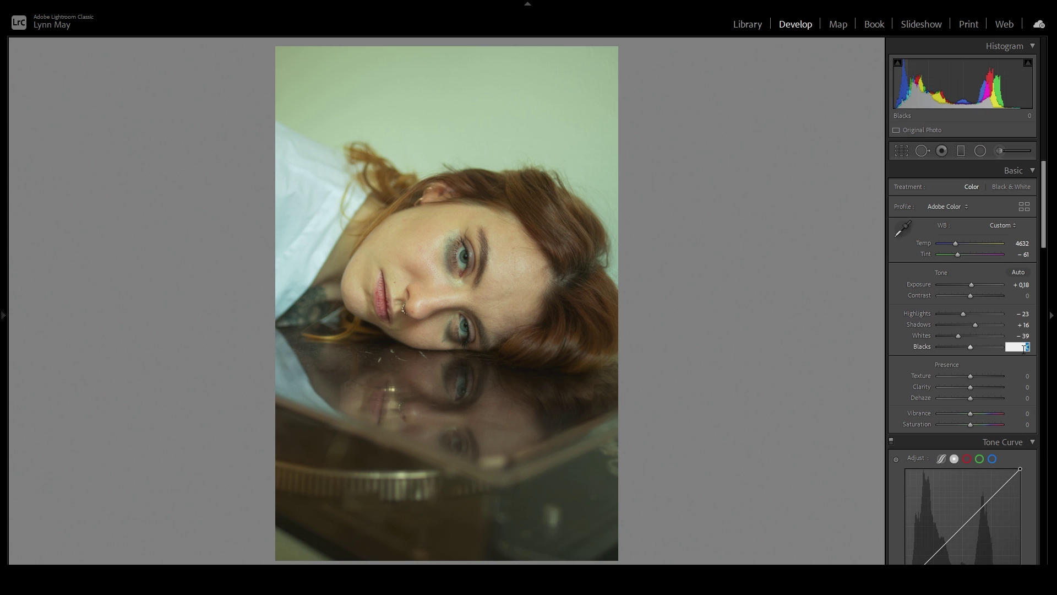
pyautogui.write('+9')
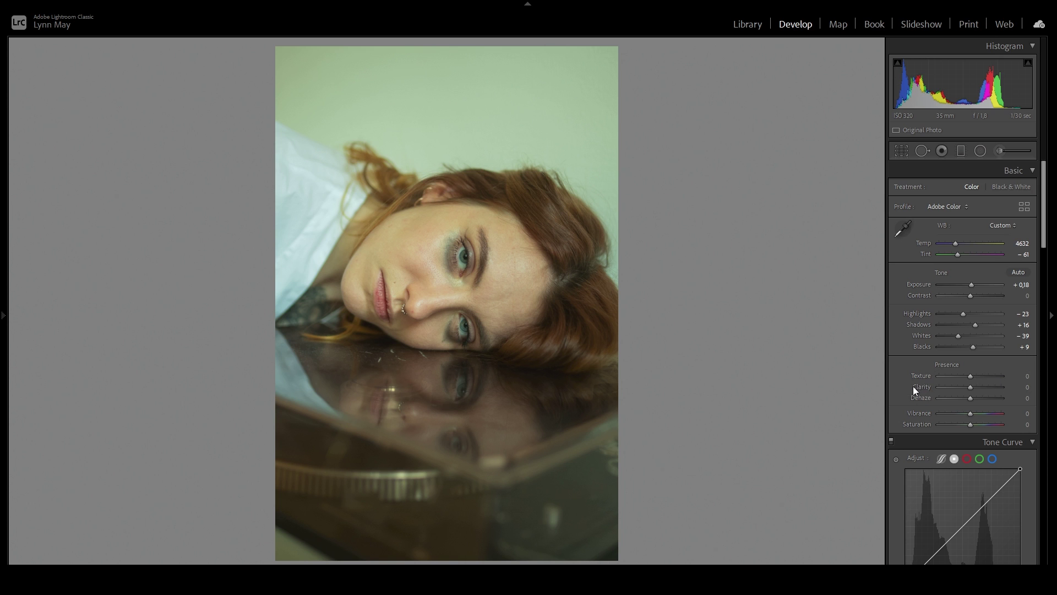
pyautogui.scroll(-3, 913, 385)
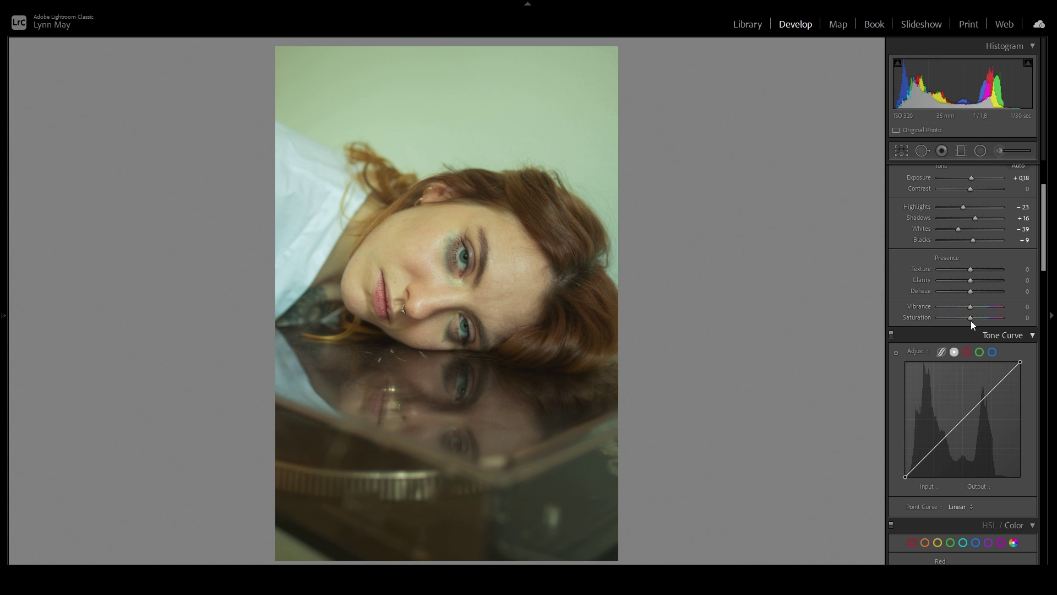
# Set Vibrance to +2 and Saturation to -7
pyautogui.click(1027, 307)
pyautogui.write('+2')
pyautogui.press('Return')
pyautogui.click(1021, 318)
pyautogui.write('-5')
pyautogui.press('Return')
# Compare the graded portrait with the original in Before/After, then return to the single view
pyautogui.scroll(2, 1019, 317)
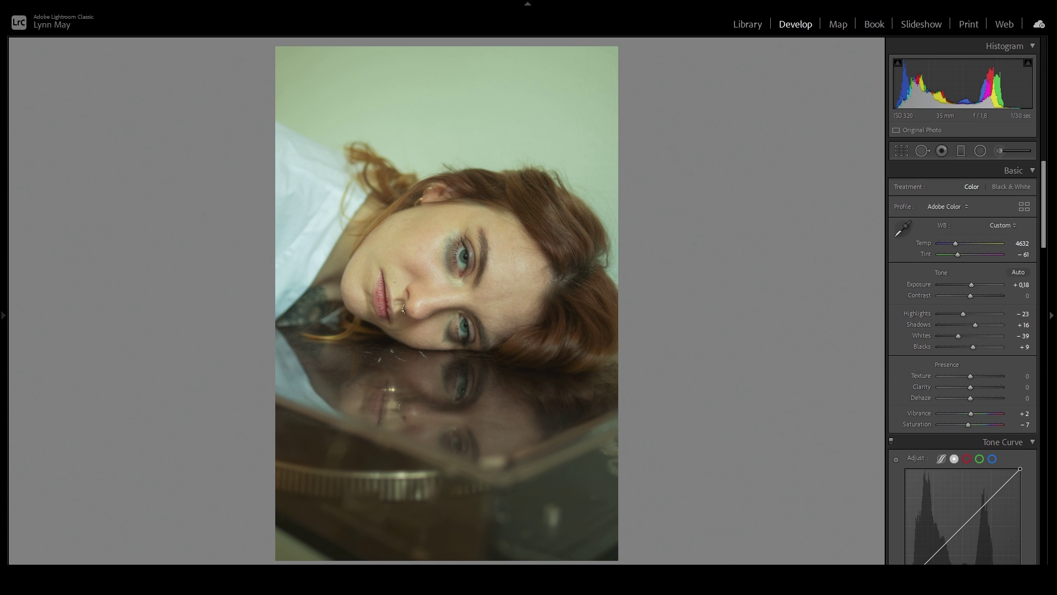
pyautogui.press('y')
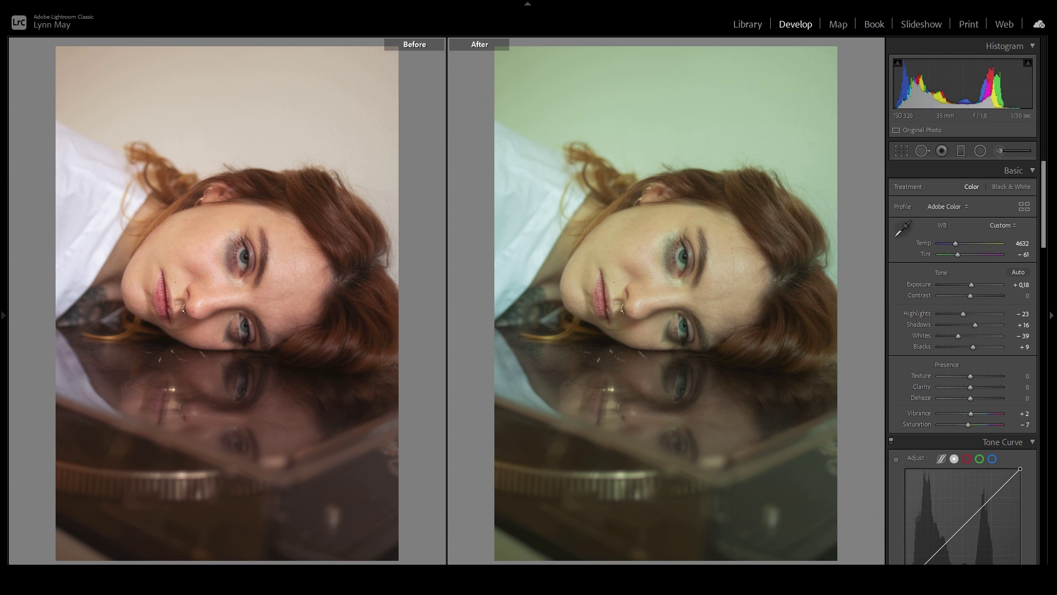
pyautogui.press('y')
pyautogui.scroll(-4, 904, 369)
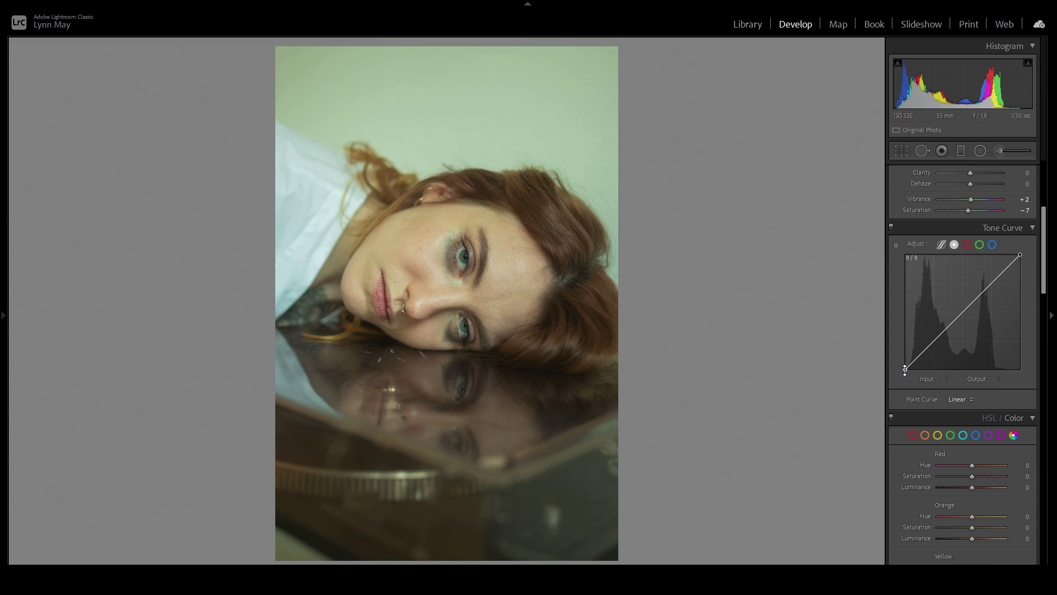
# Lift the curve's black point and add tone curve points at 31/28 and 144/122
pyautogui.moveTo(904, 370); pyautogui.dragTo(903, 367)
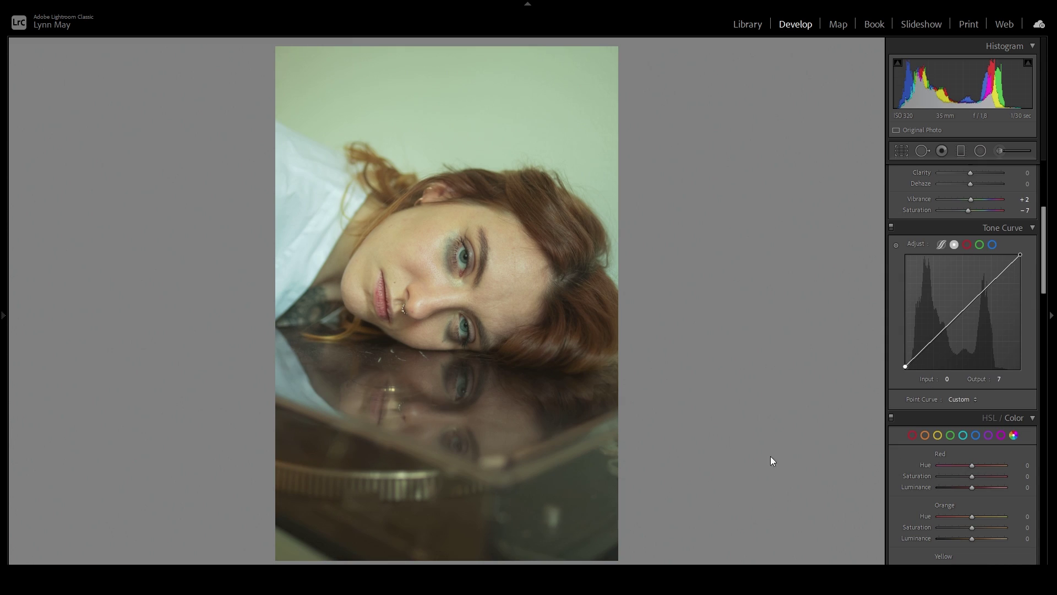
pyautogui.click(927, 345)
pyautogui.click(950, 379)
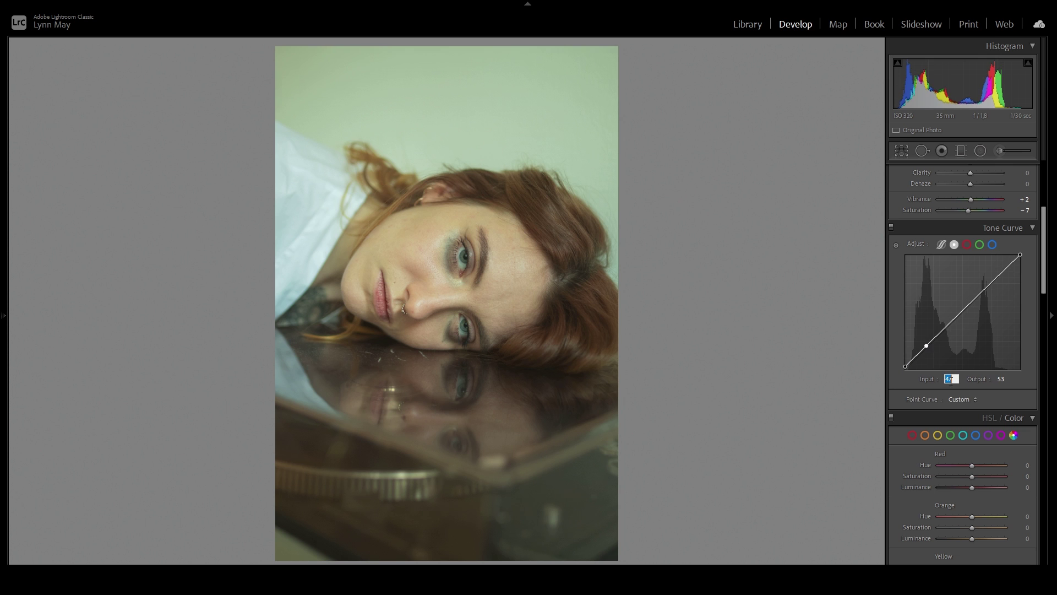
pyautogui.write('31')
pyautogui.press('Tab')
pyautogui.write('28')
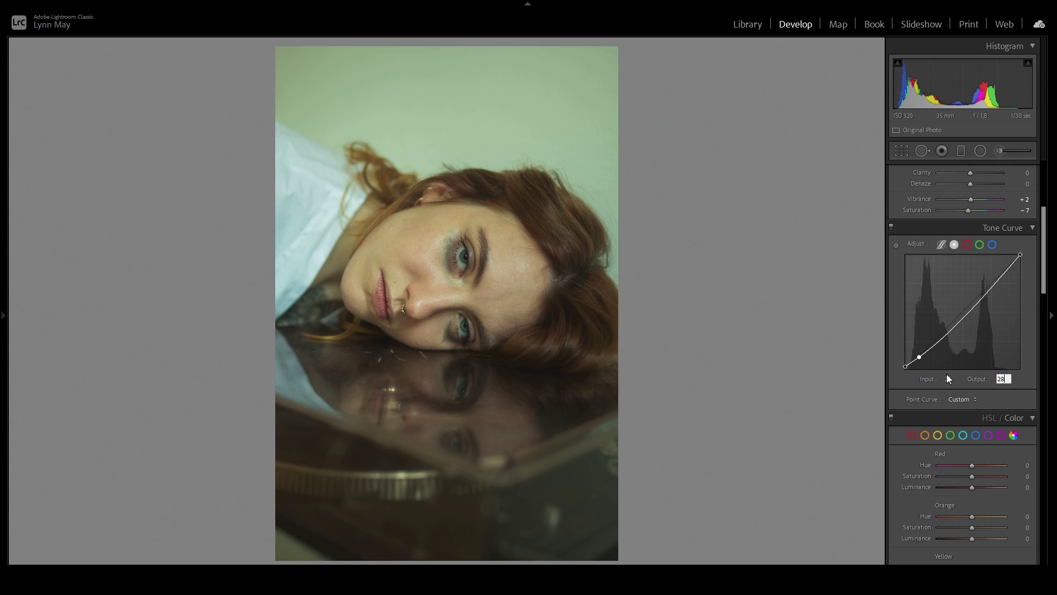
pyautogui.click(947, 331)
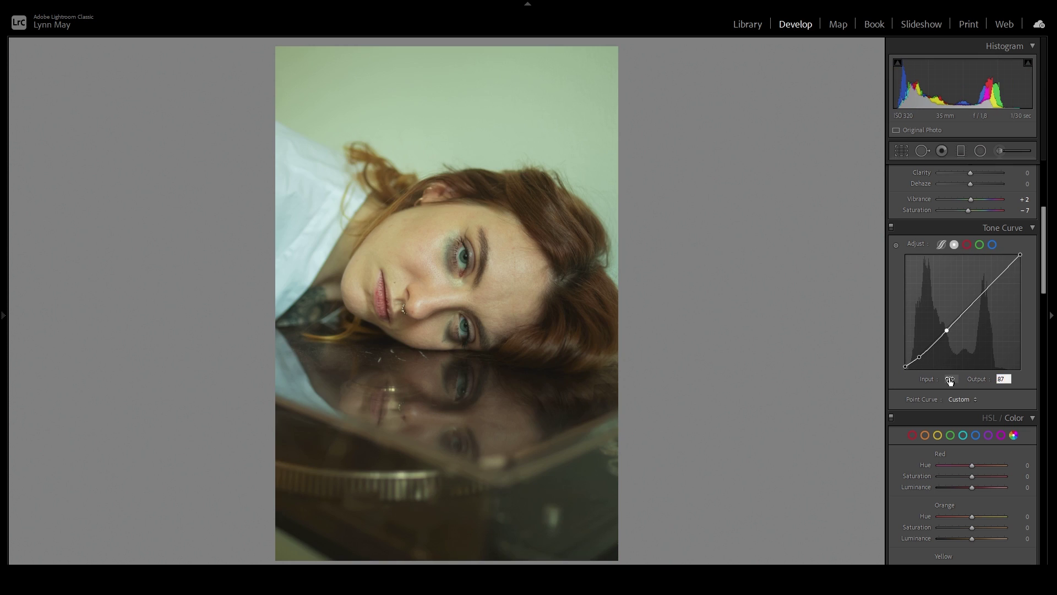
pyautogui.write('144')
pyautogui.press('Tab')
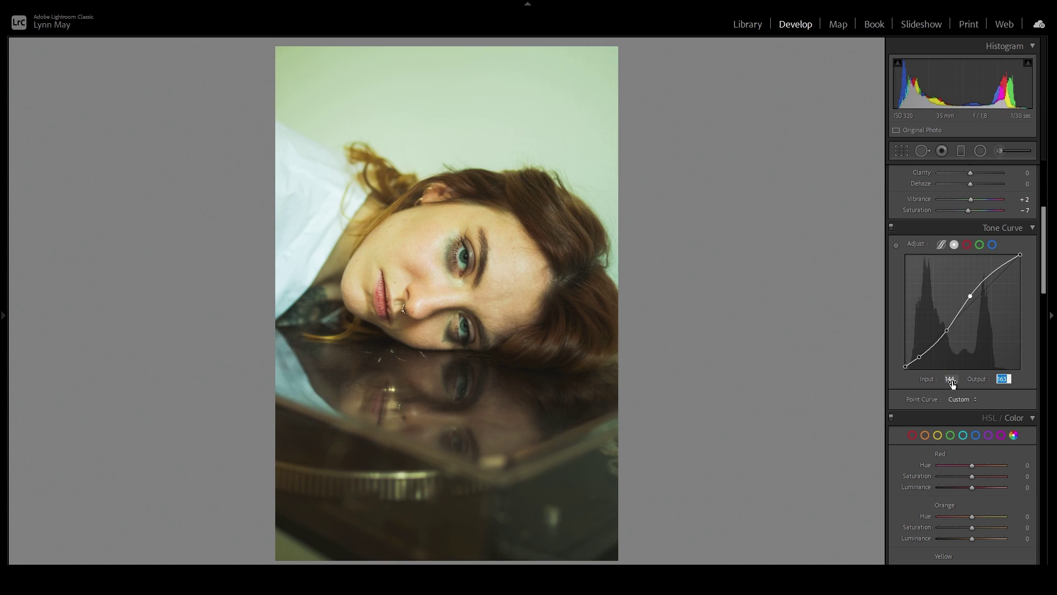
pyautogui.write('122')
# Add a 204/173 curve point and lower the white point to output 239
pyautogui.press('Tab')
pyautogui.write('204')
pyautogui.press('Return')
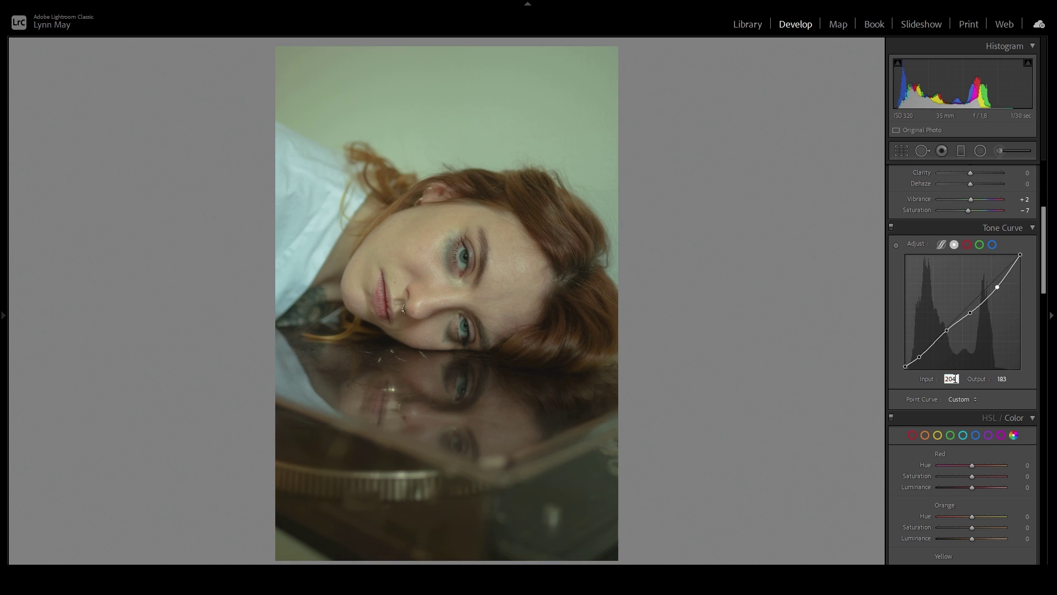
pyautogui.press('Tab')
pyautogui.write('173')
pyautogui.press('Return')
pyautogui.moveTo(1020, 255)
pyautogui.mouseDown()
pyautogui.moveTo(1031, 262)
pyautogui.moveTo(1022, 261)
pyautogui.mouseUp()
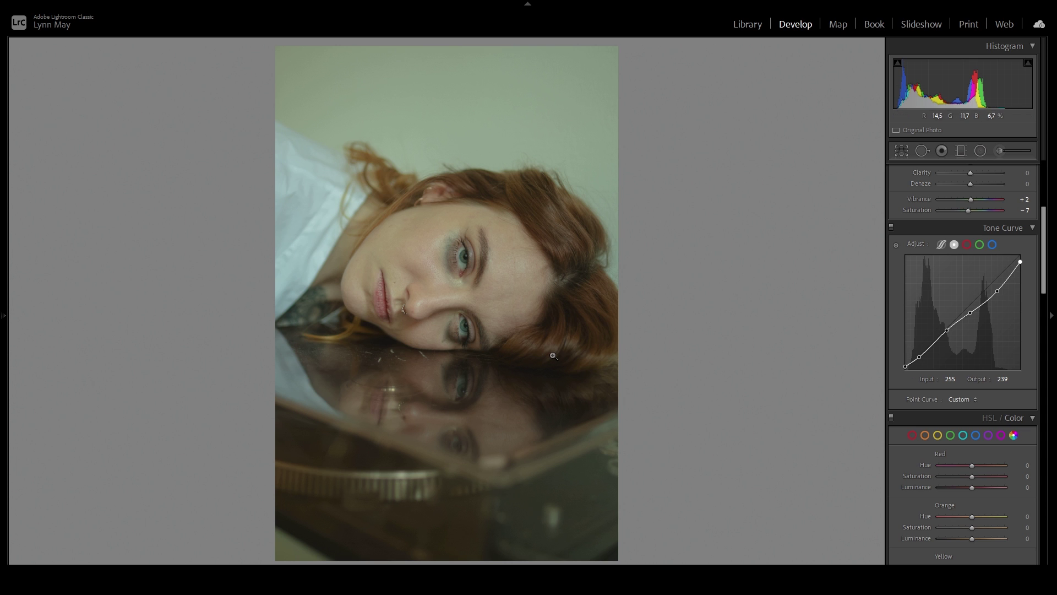
pyautogui.click(1020, 263)
# Enable the Tamron lens profile correction and remove chromatic aberration
pyautogui.scroll(-5, 941, 468)
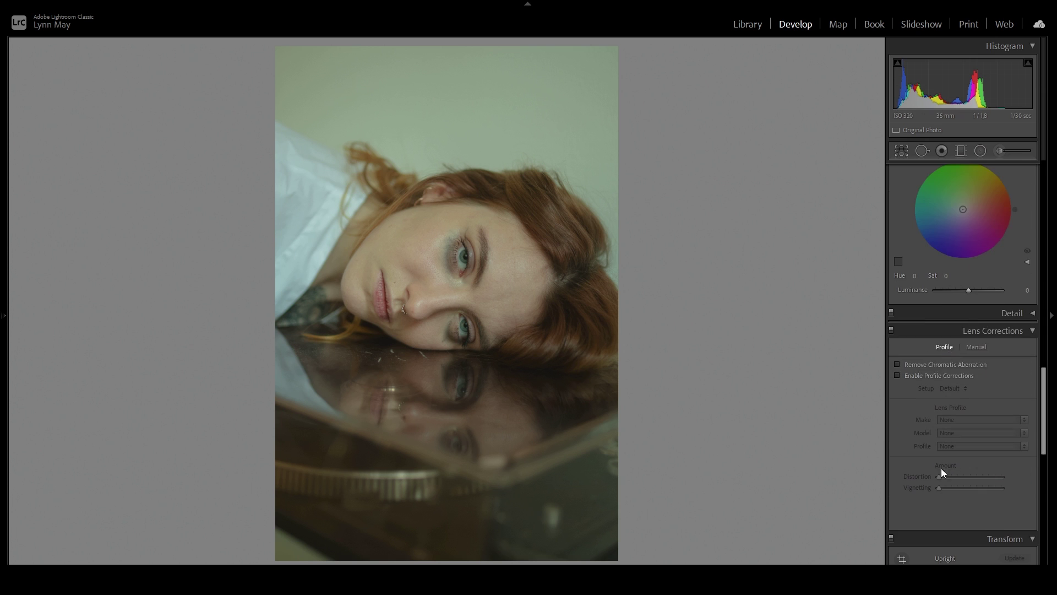
pyautogui.click(897, 375)
pyautogui.click(897, 365)
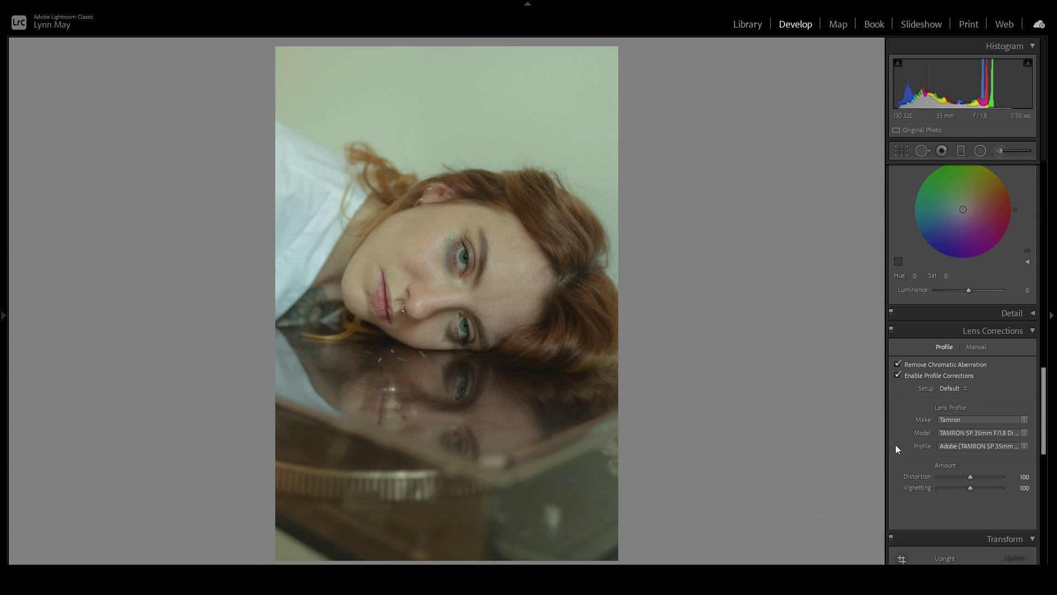
# Select the Shadows wheel in Color Grading
pyautogui.scroll(5, 908, 449)
pyautogui.scroll(4, 936, 452)
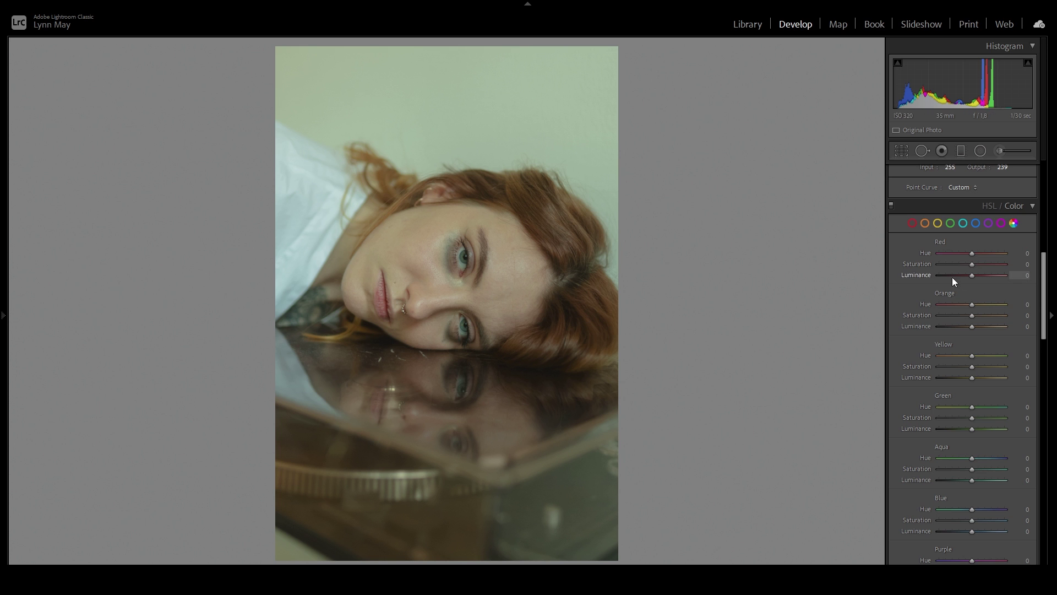
pyautogui.scroll(-6, 908, 358)
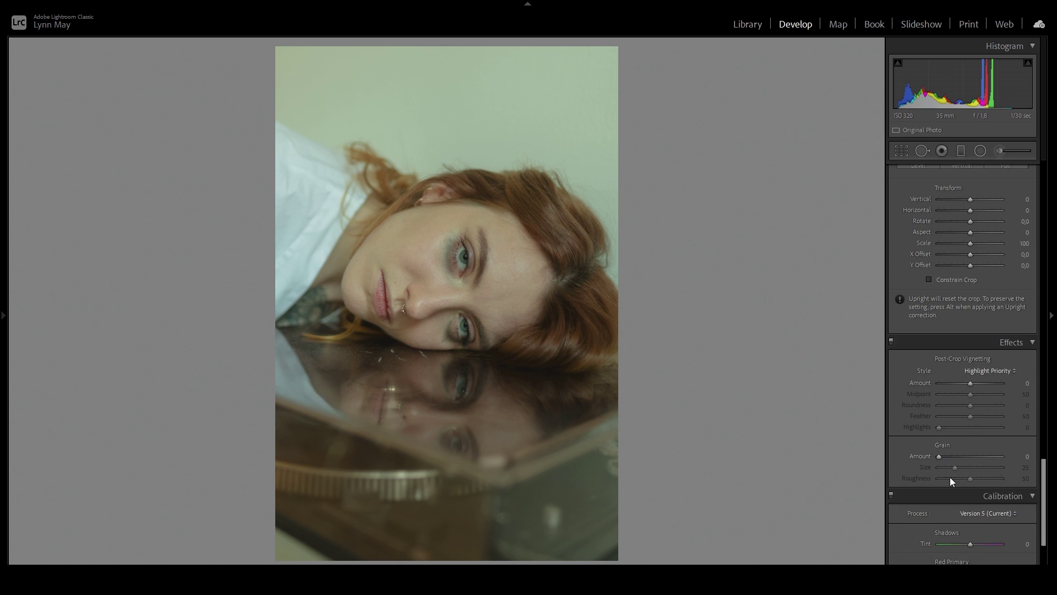
pyautogui.scroll(5, 950, 477)
pyautogui.scroll(-4, 965, 483)
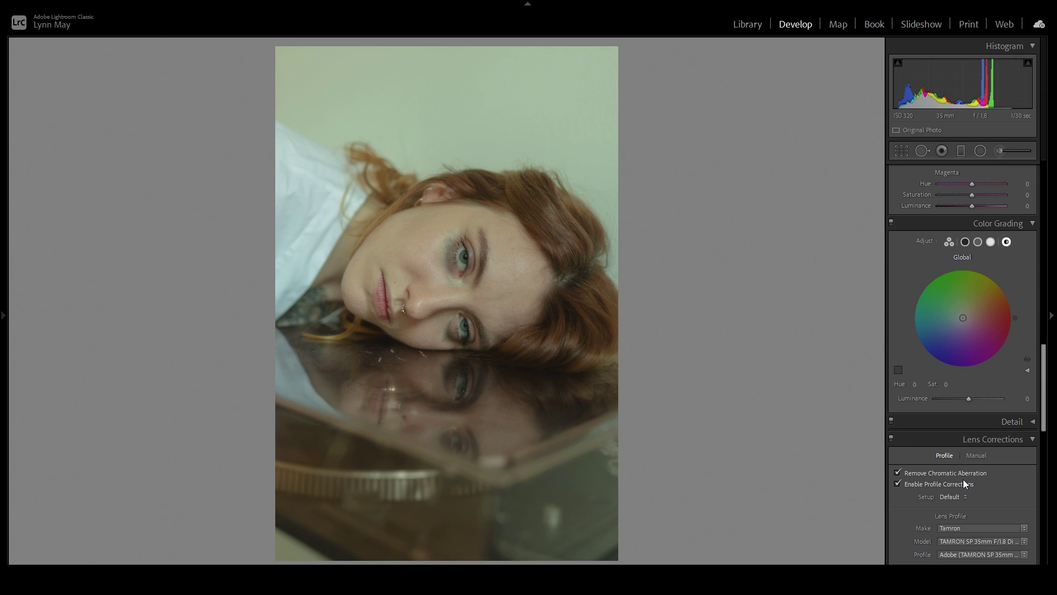
pyautogui.click(966, 244)
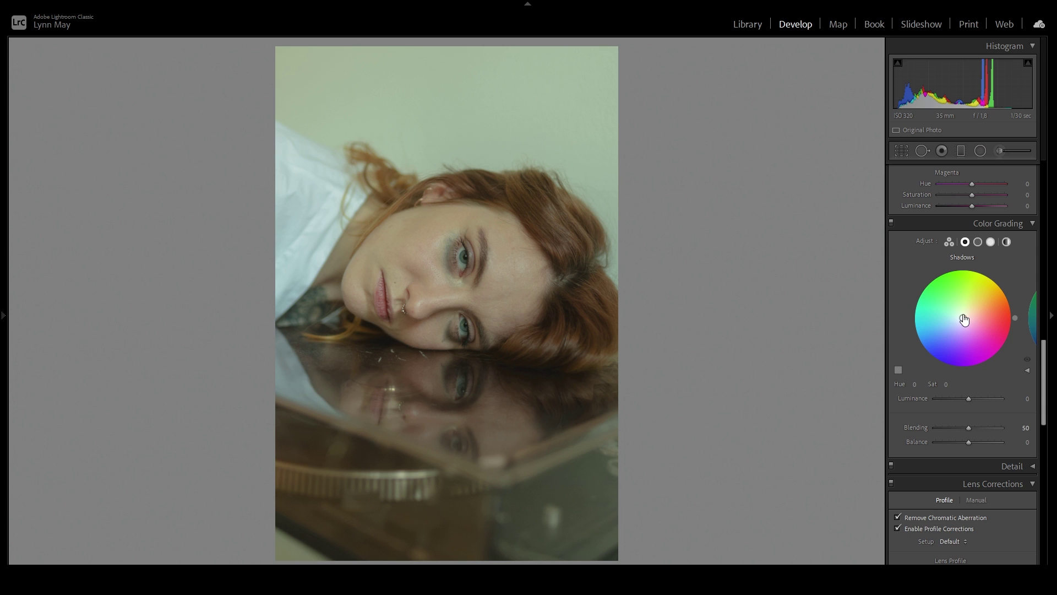
# Tint the shadows warm orange at hue 30, saturation 13, and darken their luminance to −20
pyautogui.moveTo(964, 321); pyautogui.dragTo(969, 314)
pyautogui.moveTo(1005, 288); pyautogui.dragTo(969, 314)
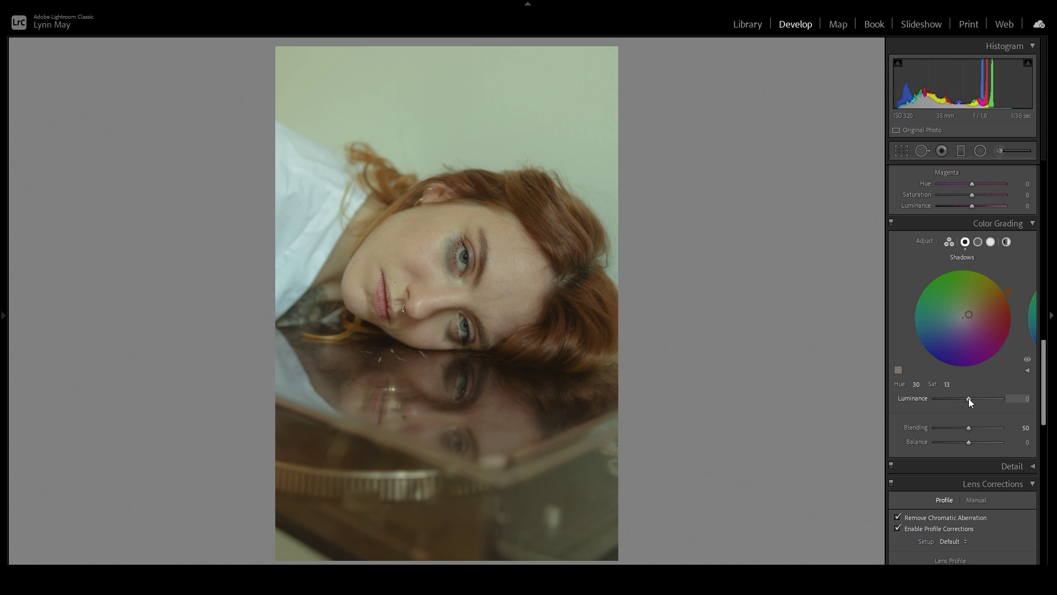
pyautogui.moveTo(969, 398); pyautogui.dragTo(946, 434)
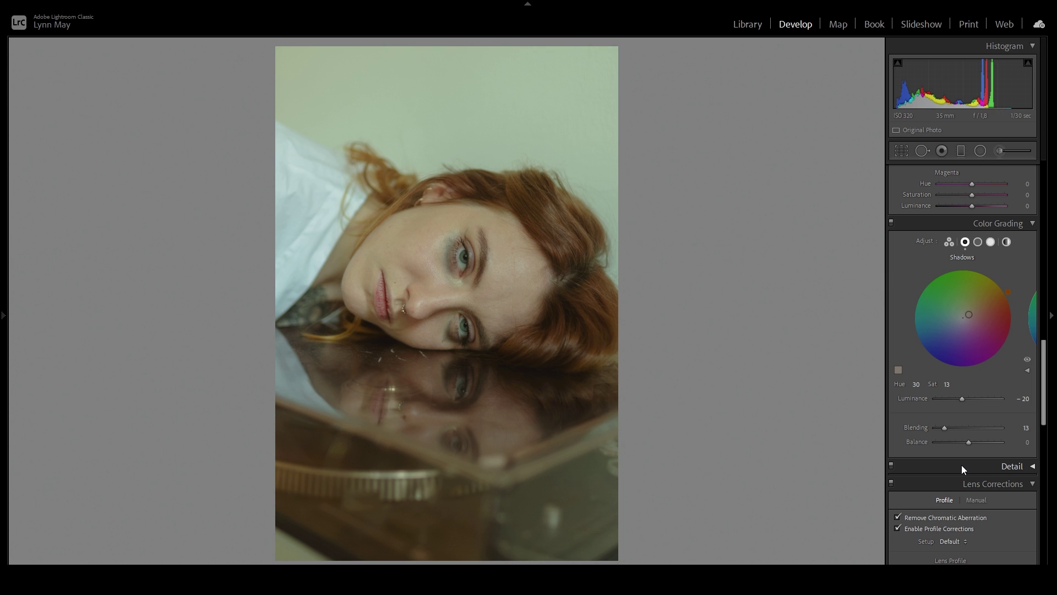
# Brighten midtones luminance to +18 and tint them cyan-green at hue 182, saturation 21
pyautogui.click(978, 242)
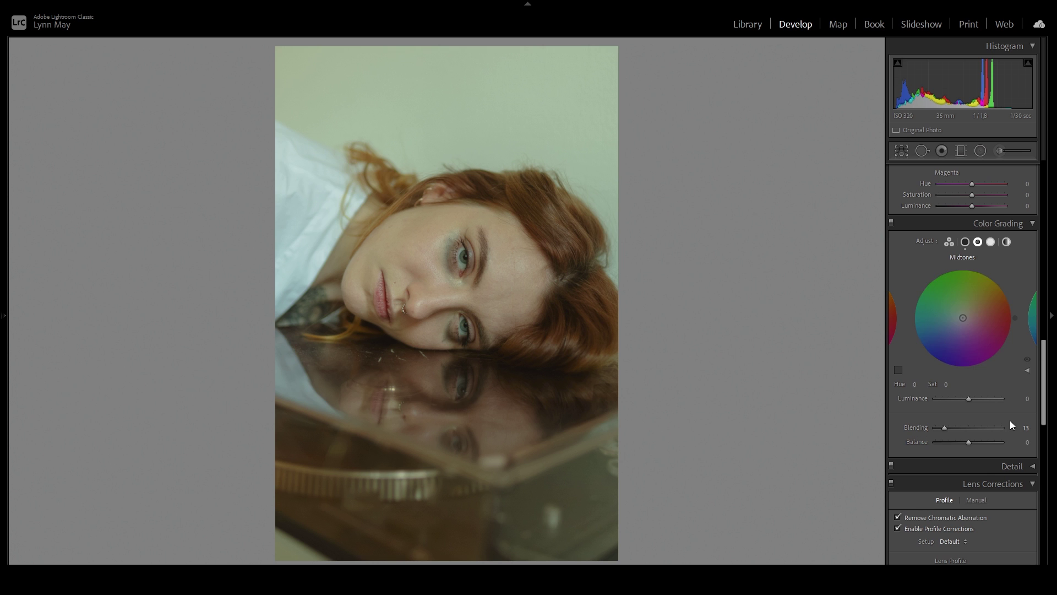
pyautogui.click(1027, 398)
pyautogui.write('18')
pyautogui.press('Return')
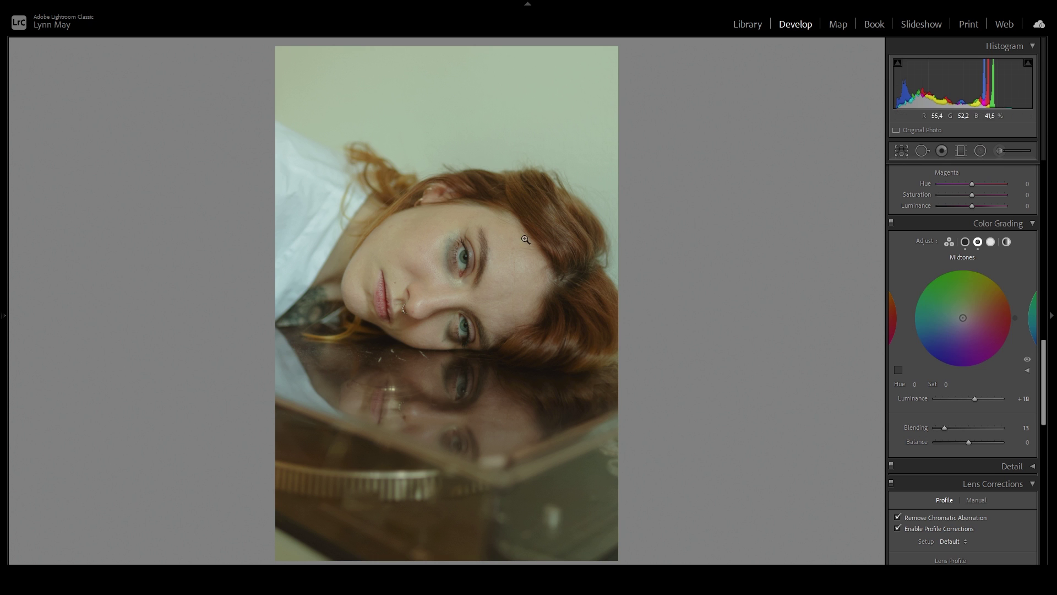
pyautogui.moveTo(964, 323); pyautogui.dragTo(953, 318)
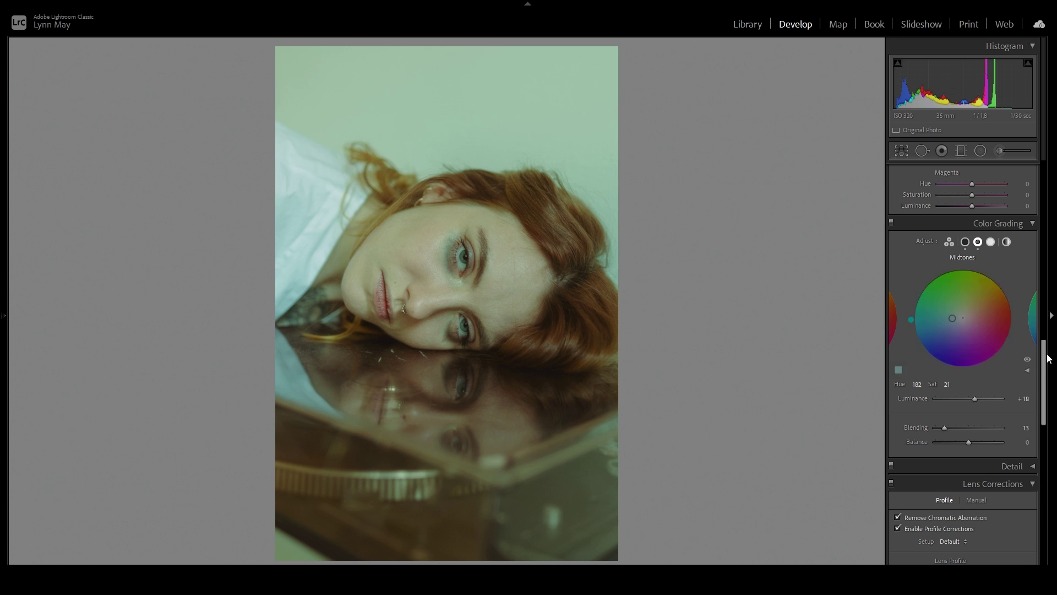
pyautogui.click(991, 242)
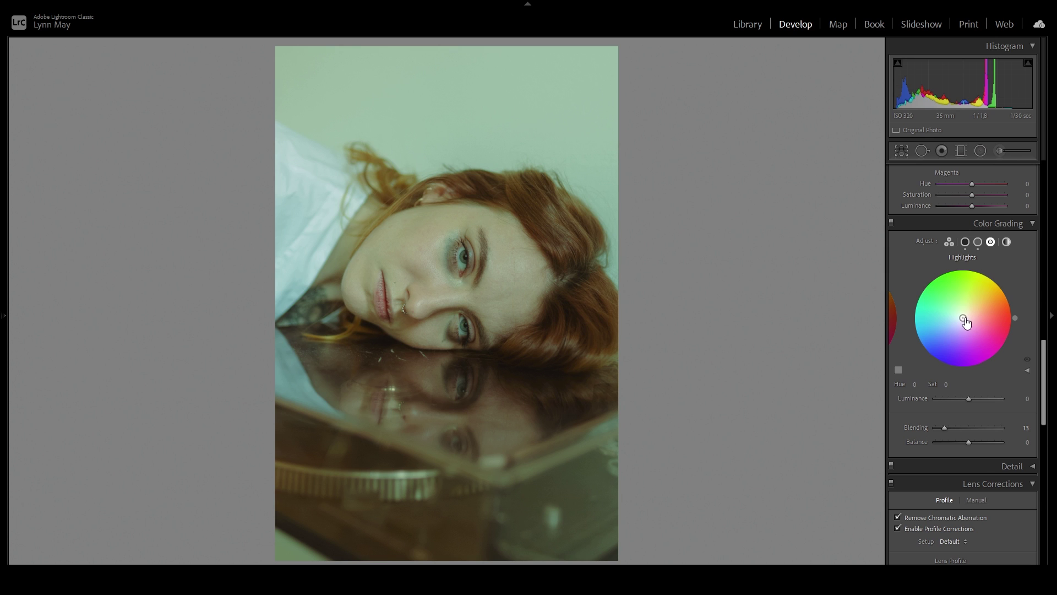
# Darken highlights luminance to −60 and add a subtle cyan tint around hue 194
pyautogui.click(1028, 400)
pyautogui.write('-55')
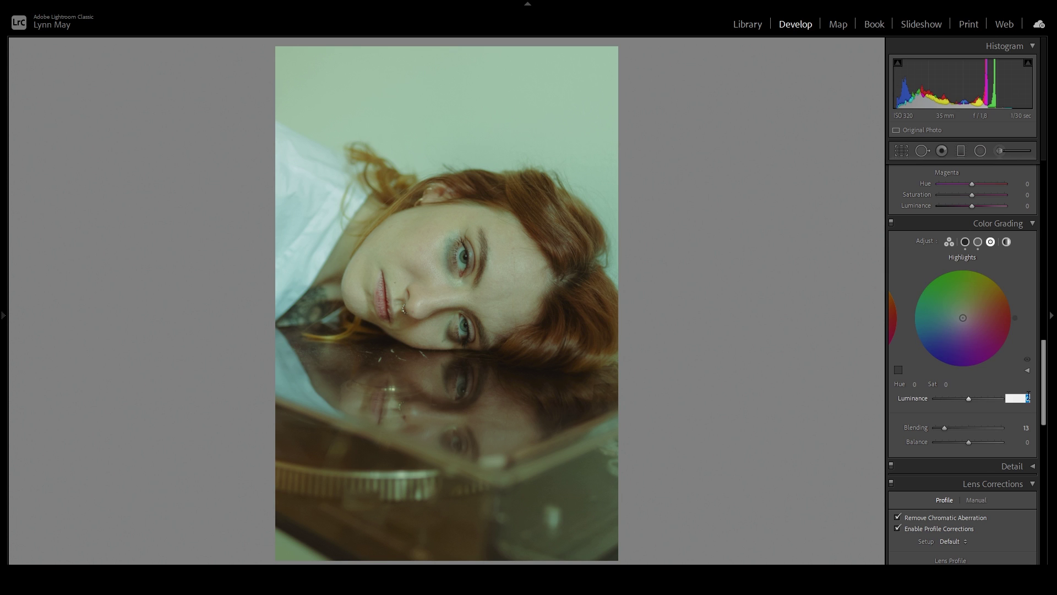
pyautogui.press('Return')
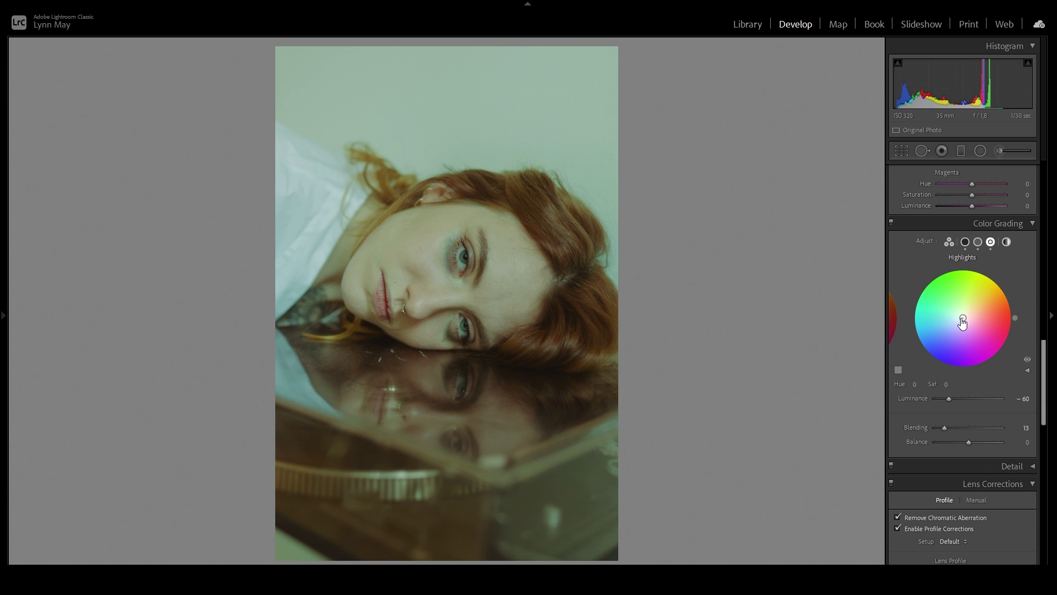
pyautogui.moveTo(962, 320); pyautogui.dragTo(950, 317)
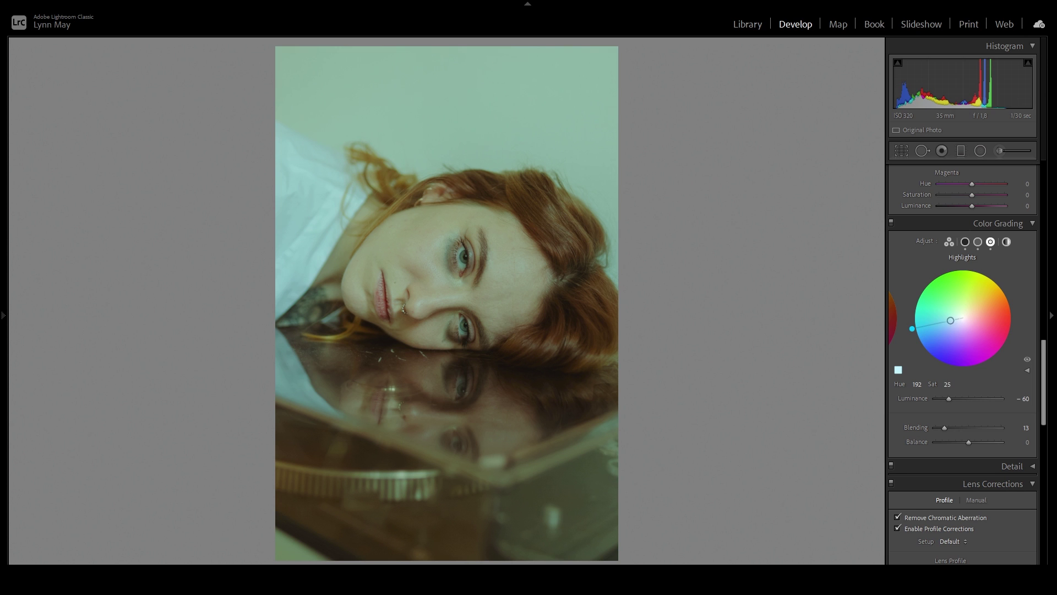
pyautogui.moveTo(949, 317); pyautogui.dragTo(956, 320)
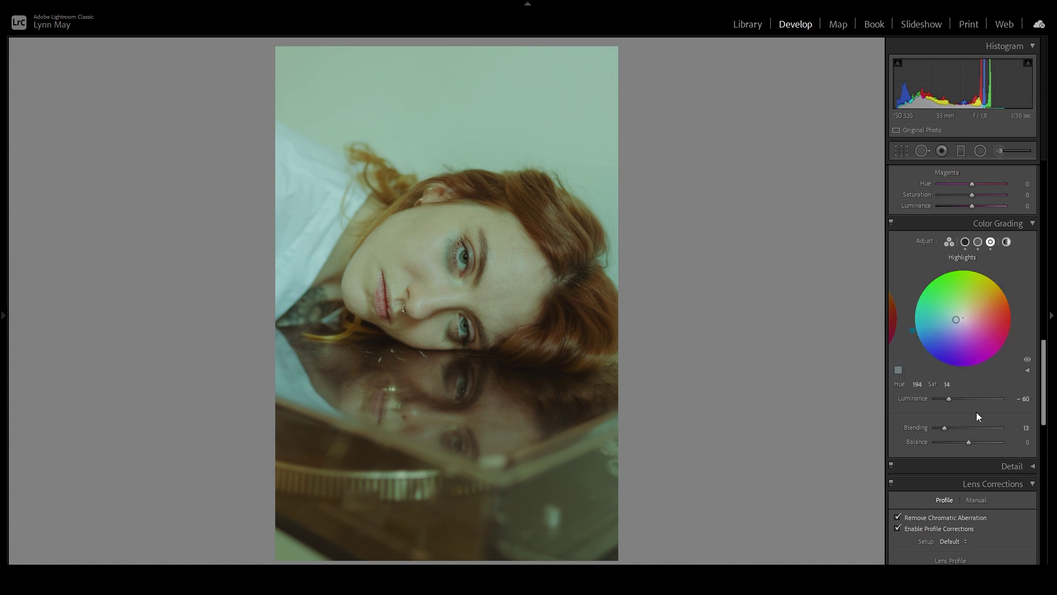
# In Global color grading, set luminance to −50 and add a yellow tint at hue 56, saturation 7
pyautogui.click(1006, 242)
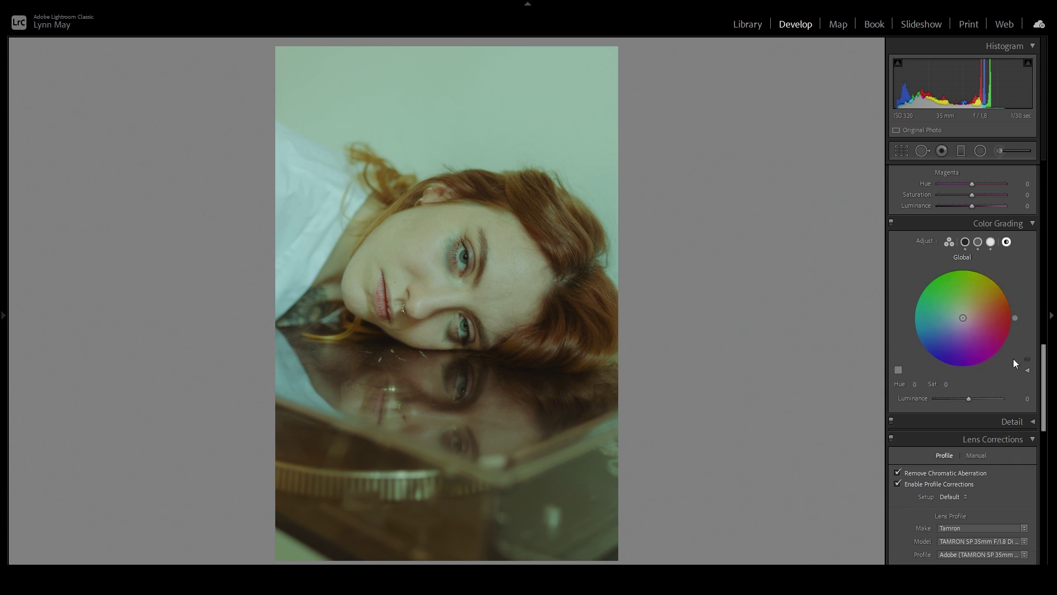
pyautogui.click(1019, 399)
pyautogui.write('-50')
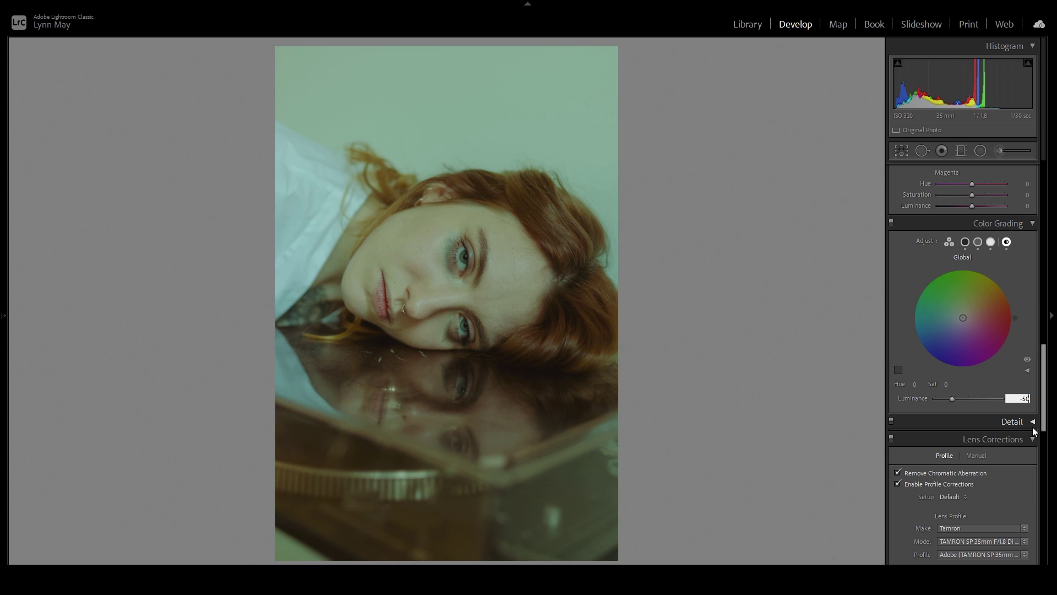
pyautogui.press('Return')
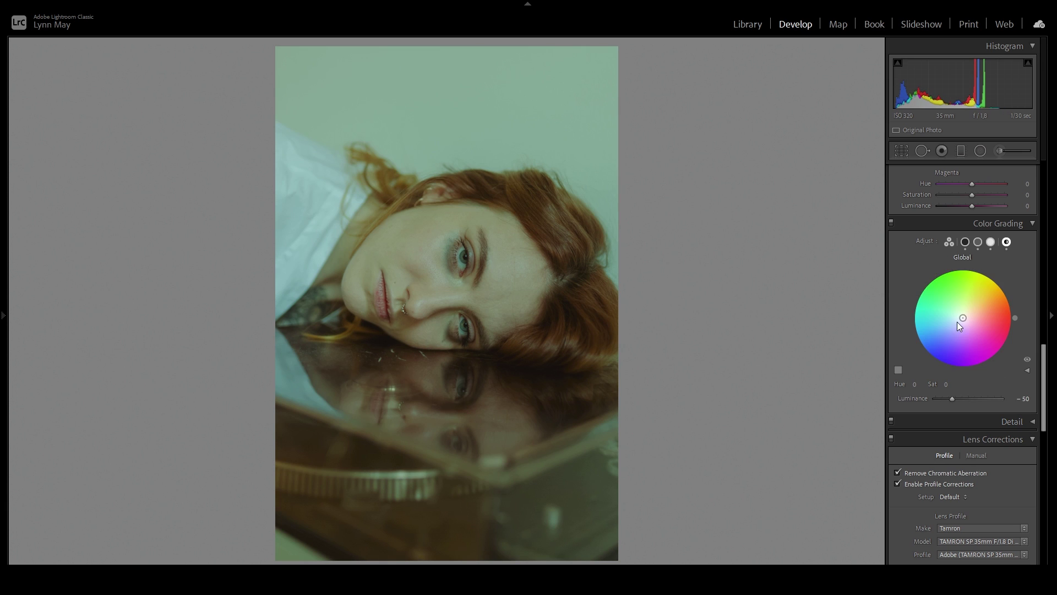
pyautogui.moveTo(963, 318)
pyautogui.mouseDown()
pyautogui.moveTo(972, 308)
pyautogui.moveTo(966, 316)
pyautogui.mouseUp()
pyautogui.moveTo(966, 316); pyautogui.dragTo(963, 315)
pyautogui.moveTo(952, 398); pyautogui.dragTo(973, 399)
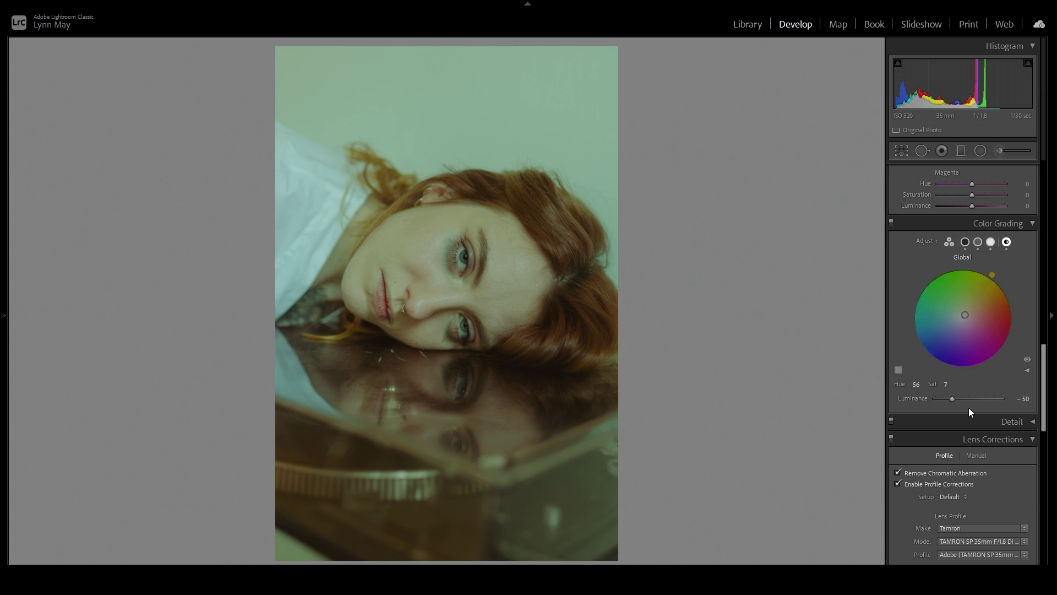
# Set the Post-Crop Vignetting Amount under Effects to −5
pyautogui.click(989, 424)
pyautogui.scroll(-3, 960, 244)
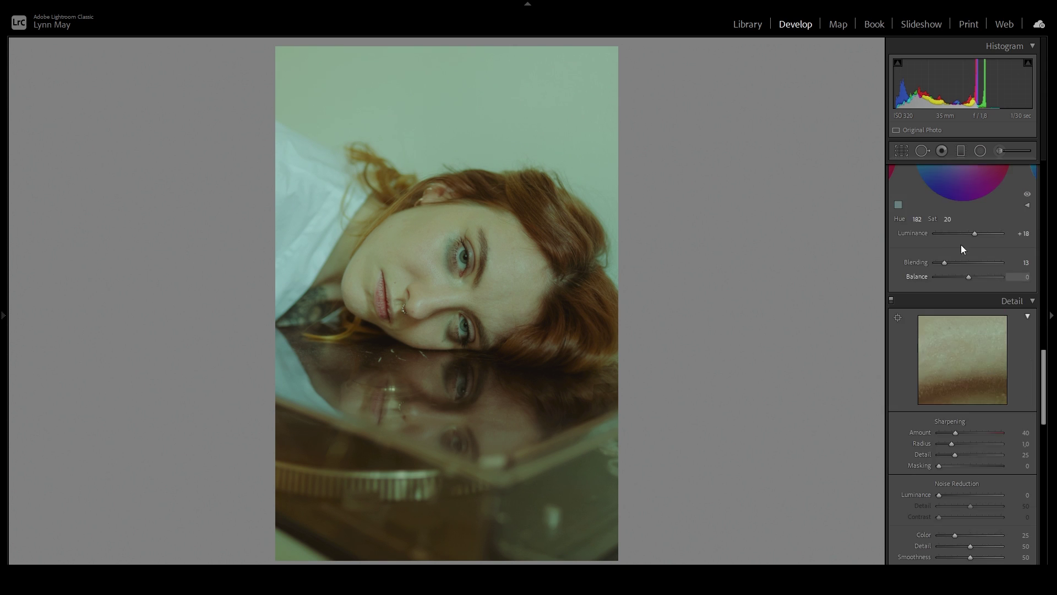
pyautogui.click(1010, 305)
pyautogui.scroll(-8, 972, 434)
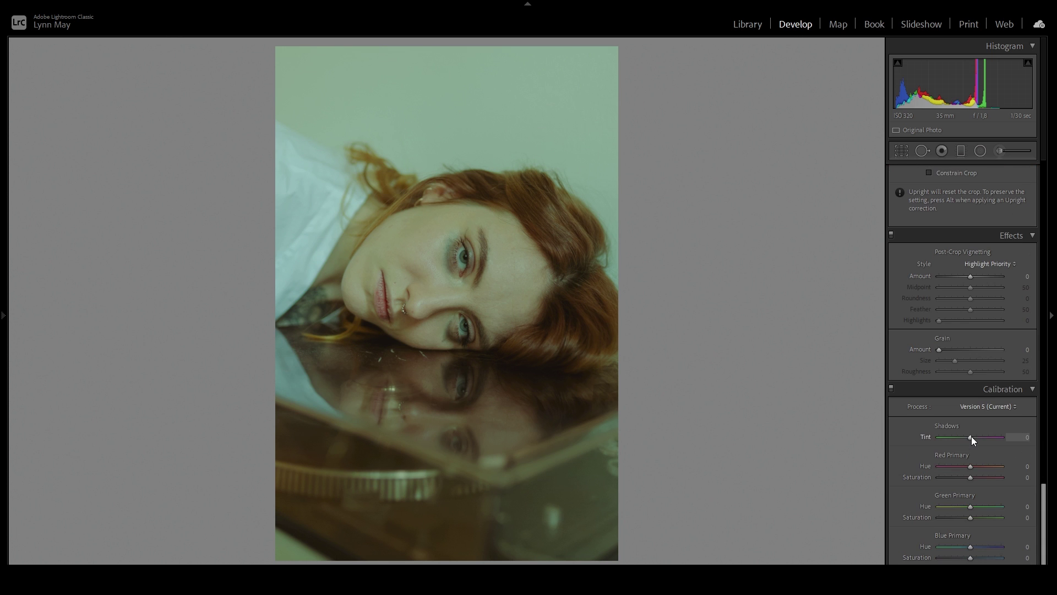
pyautogui.click(1026, 276)
pyautogui.write('- 5')
pyautogui.press('Return')
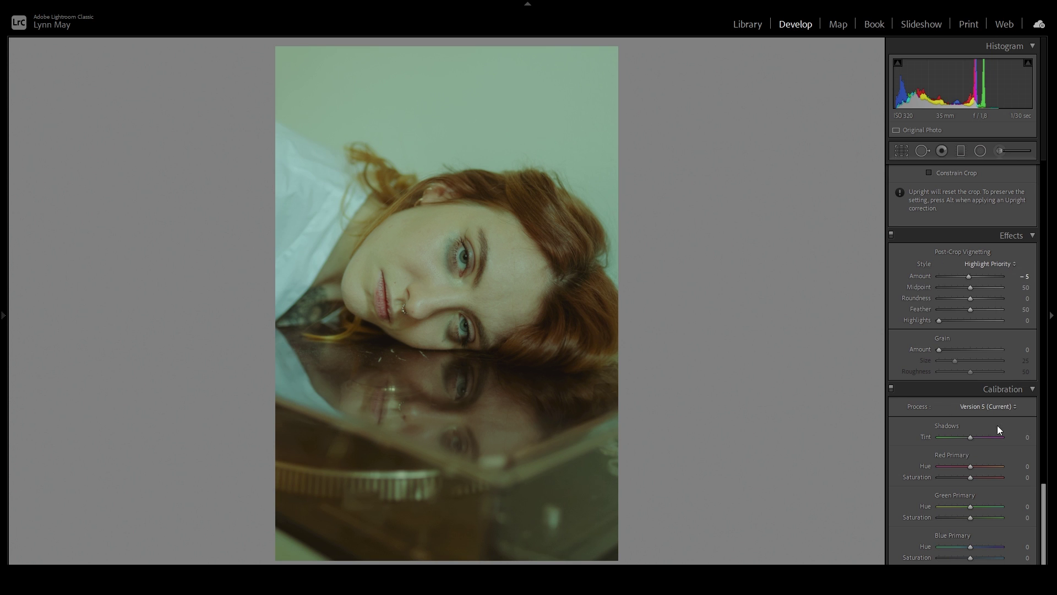
pyautogui.scroll(10, 996, 427)
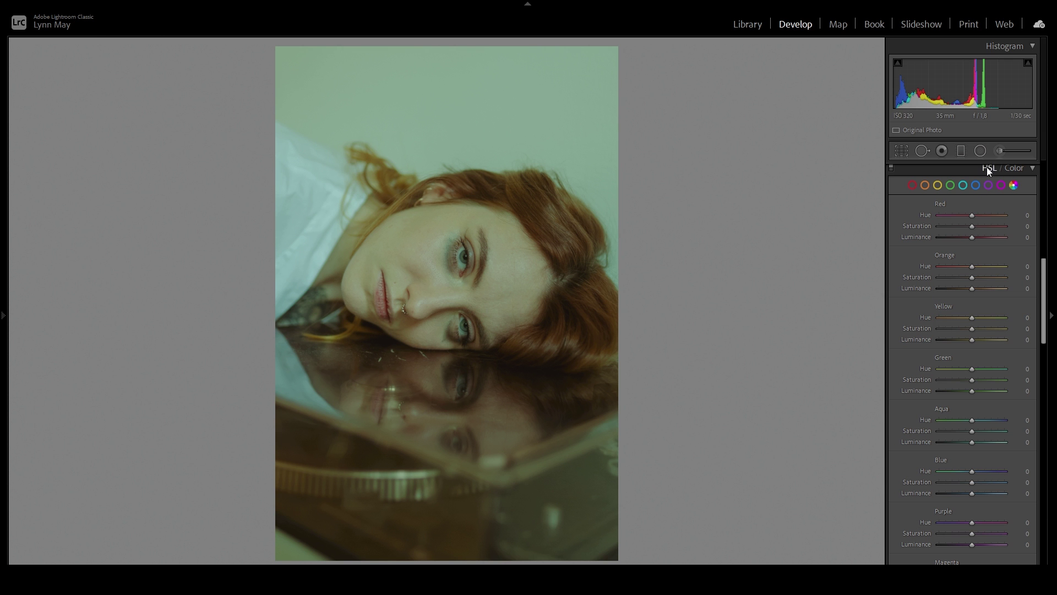
# After checking the skin at 1:1, shift red hue toward orange and set red saturation −8, luminance −10
pyautogui.click(392, 300)
pyautogui.moveTo(406, 292); pyautogui.dragTo(338, 302)
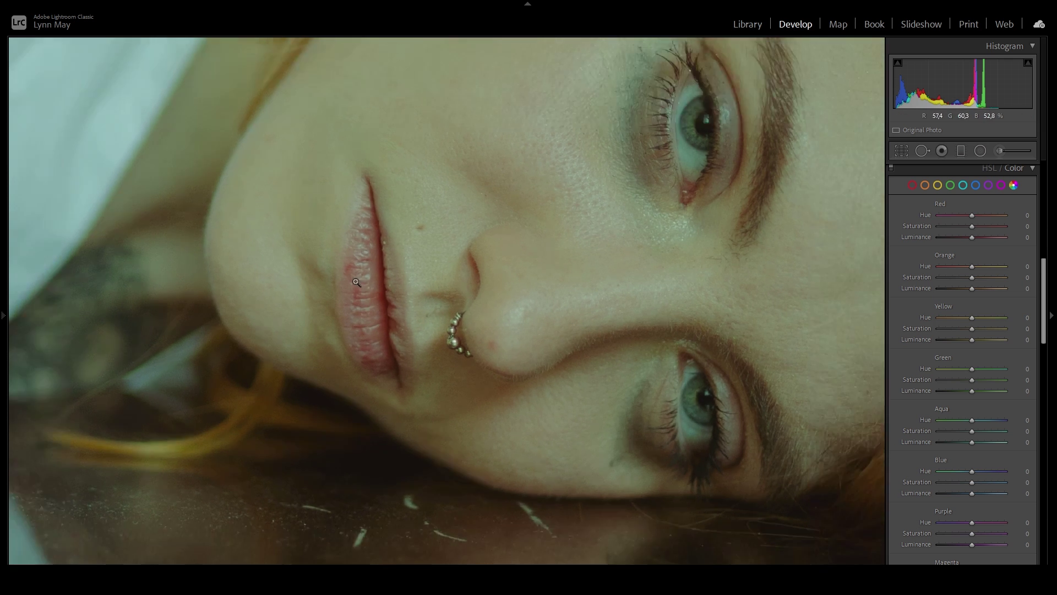
pyautogui.click(338, 302)
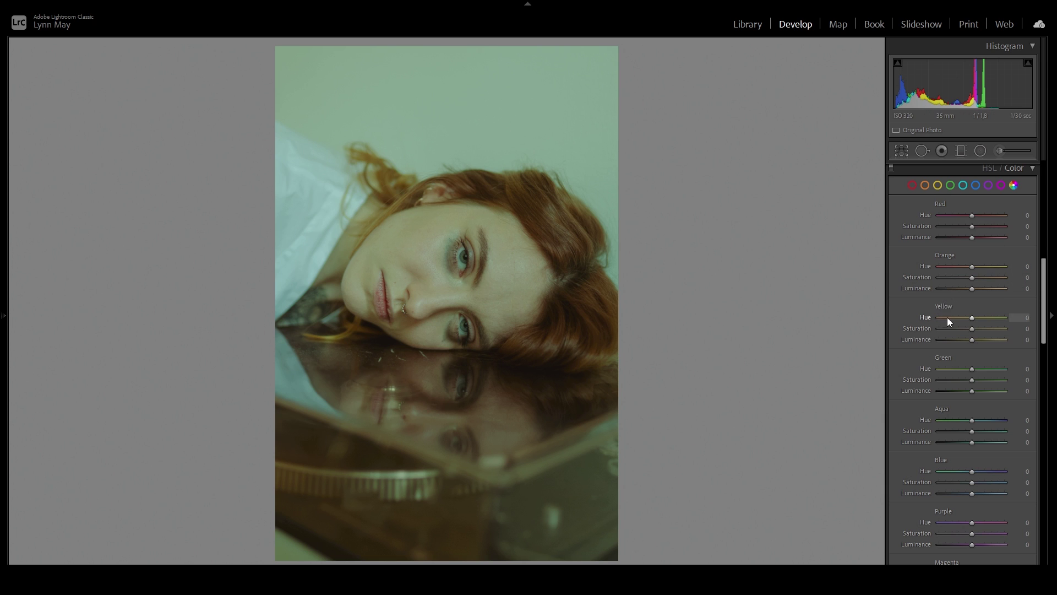
pyautogui.moveTo(973, 216); pyautogui.dragTo(975, 216)
pyautogui.click(1028, 226)
pyautogui.write('-8')
pyautogui.press('Return')
pyautogui.click(1023, 239)
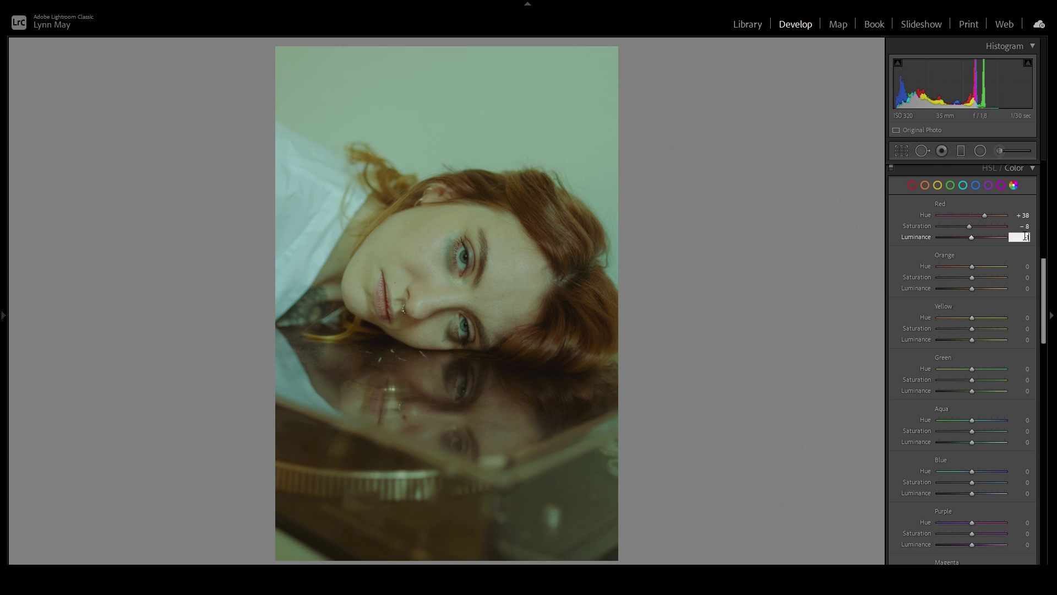
pyautogui.press('Return')
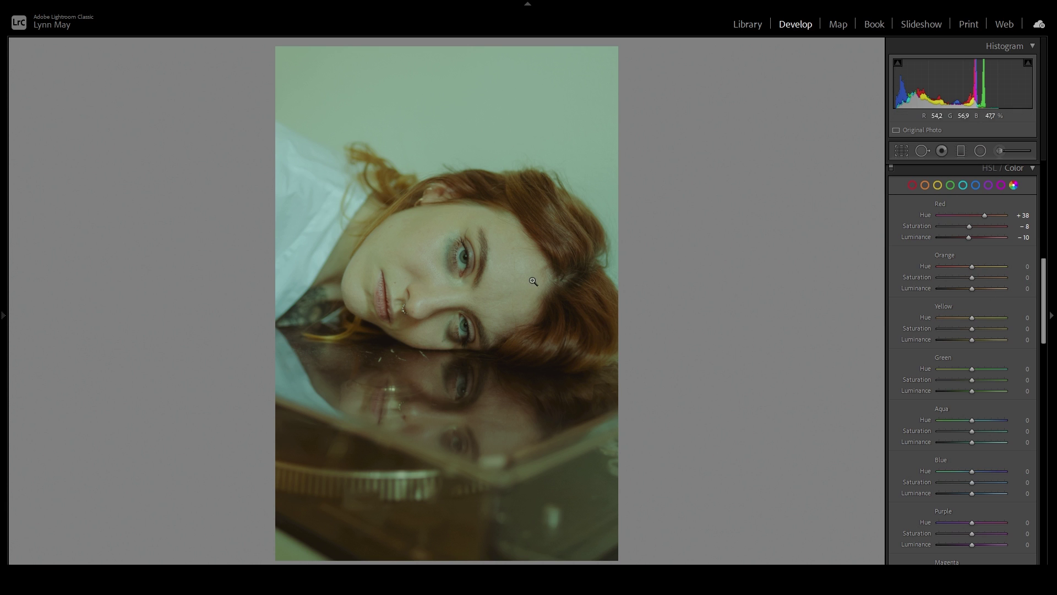
# Set the orange HSL values to hue +8, saturation −20 and luminance −28
pyautogui.click(1027, 267)
pyautogui.write('+ 8')
pyautogui.press('Tab')
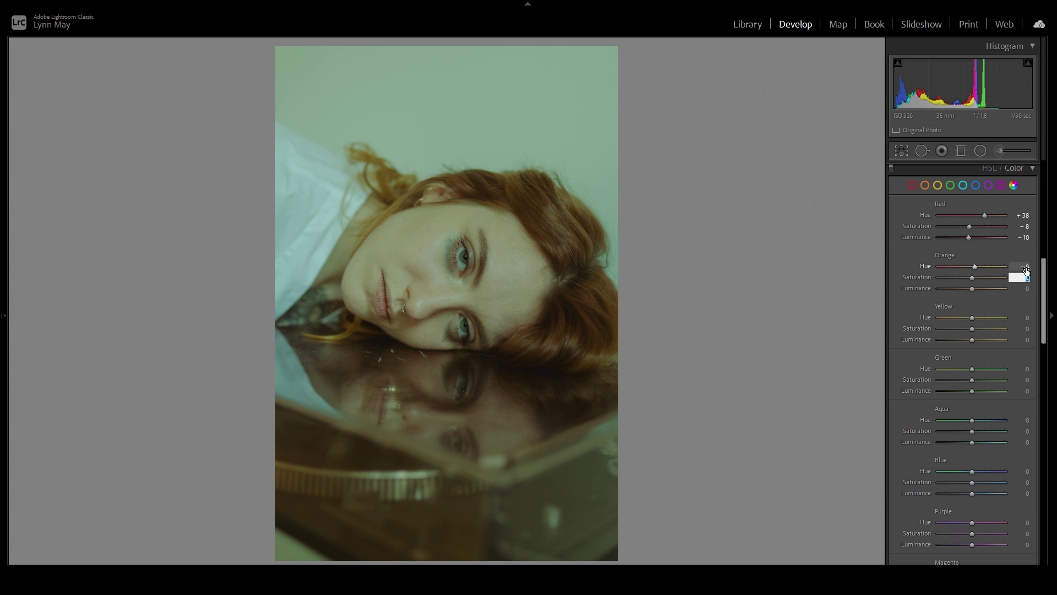
pyautogui.write('-20')
pyautogui.press('Tab')
pyautogui.write('-28')
pyautogui.press('Tab')
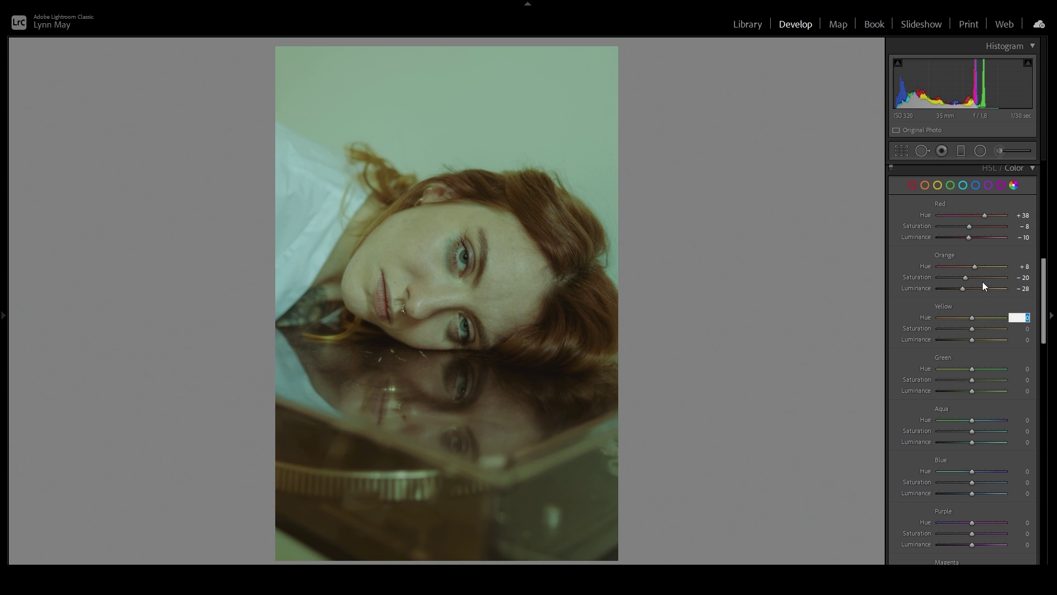
pyautogui.click(918, 299)
pyautogui.moveTo(965, 280)
pyautogui.mouseDown()
pyautogui.moveTo(989, 283)
pyautogui.moveTo(954, 285)
pyautogui.mouseUp()
pyautogui.moveTo(956, 286); pyautogui.dragTo(965, 289)
pyautogui.moveTo(961, 289); pyautogui.dragTo(811, 289)
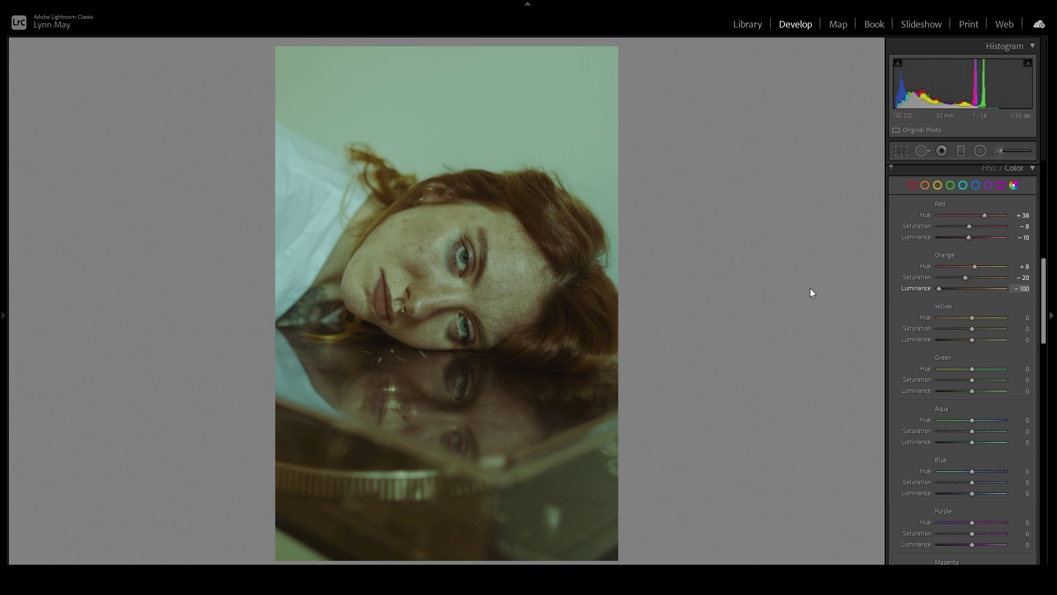
pyautogui.click(413, 269)
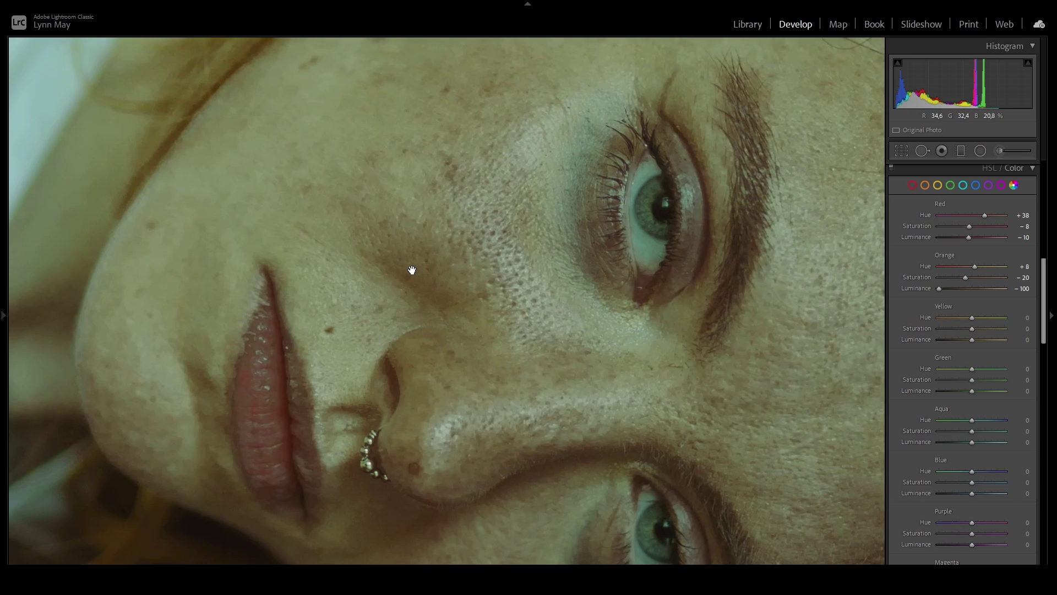
pyautogui.click(583, 377)
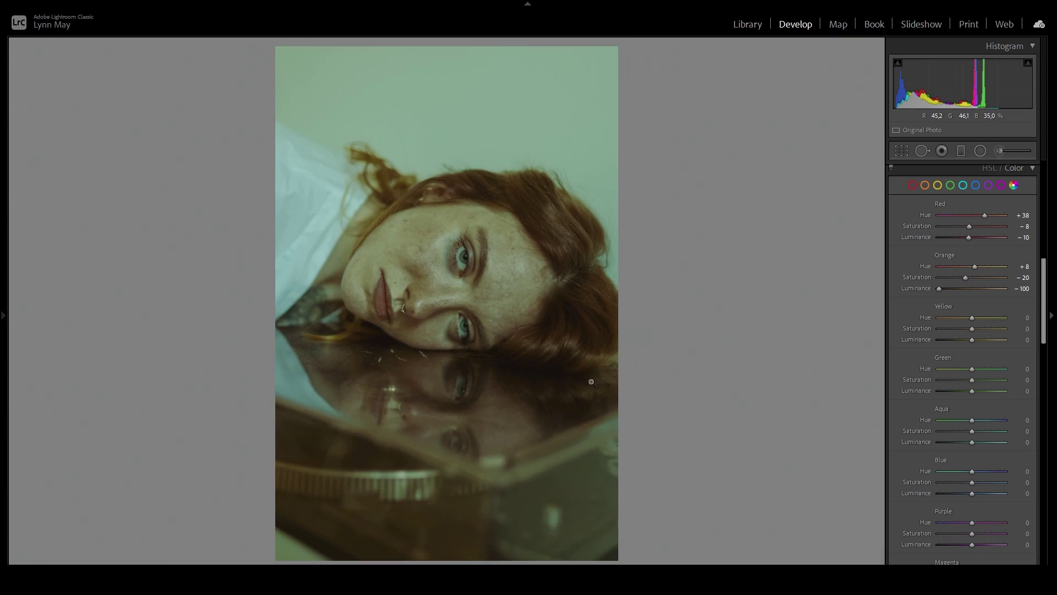
pyautogui.moveTo(941, 289); pyautogui.dragTo(961, 286)
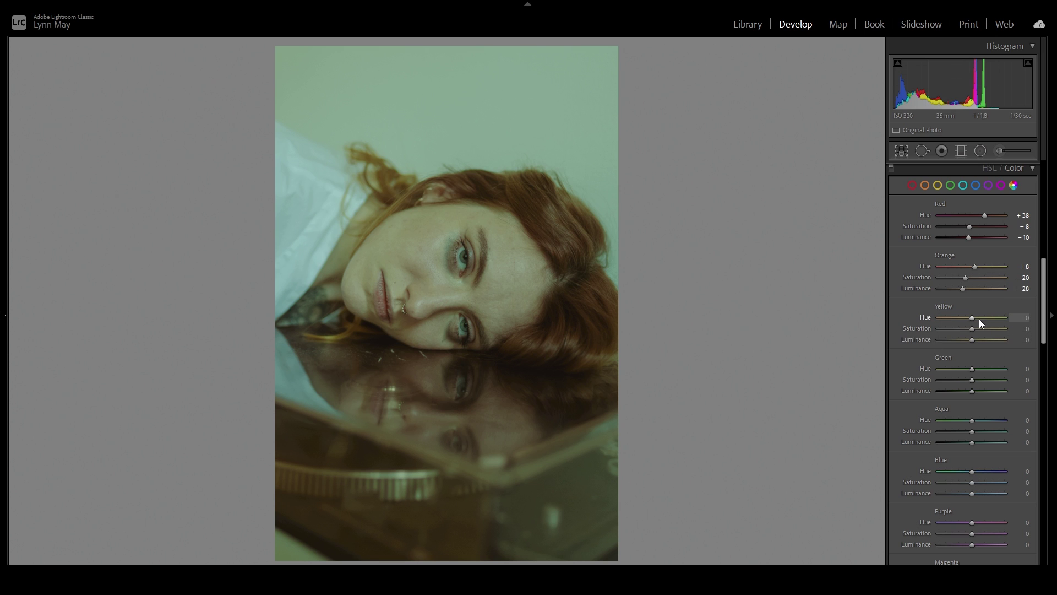
# Set yellow hue −35, saturation −28 and luminance +23
pyautogui.click(1023, 317)
pyautogui.write('-35')
pyautogui.press('Return')
pyautogui.click(1028, 331)
pyautogui.write('-28')
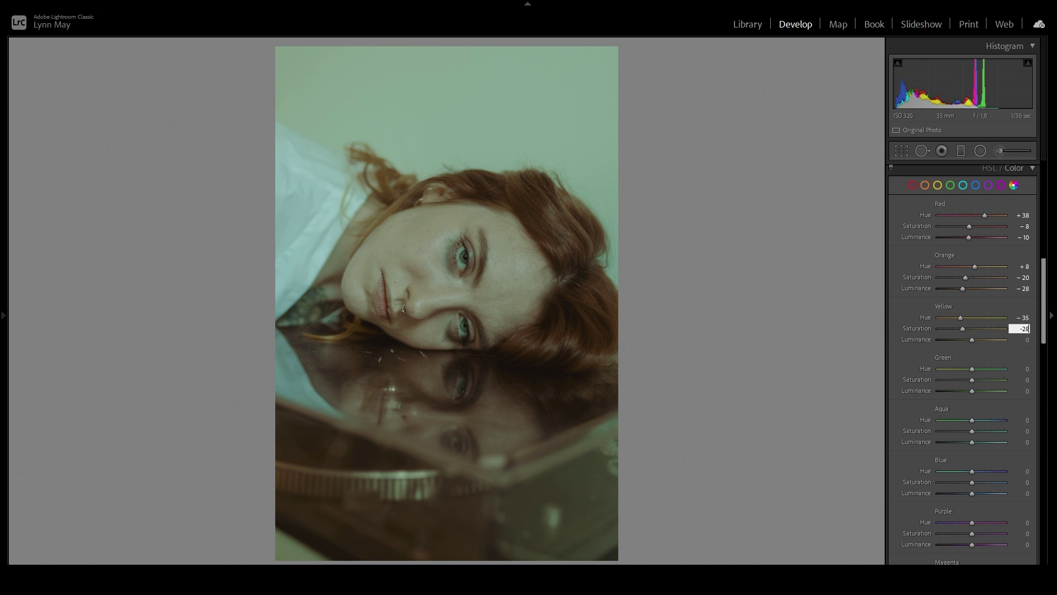
pyautogui.press('Return')
pyautogui.click(1023, 340)
pyautogui.write('22')
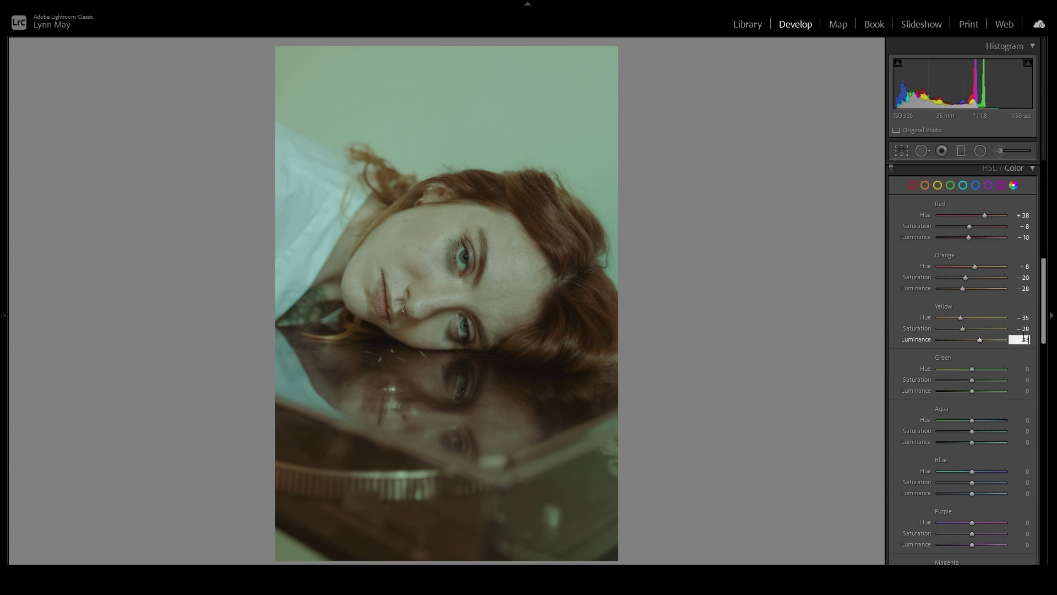
pyautogui.press('Return')
pyautogui.click(960, 318)
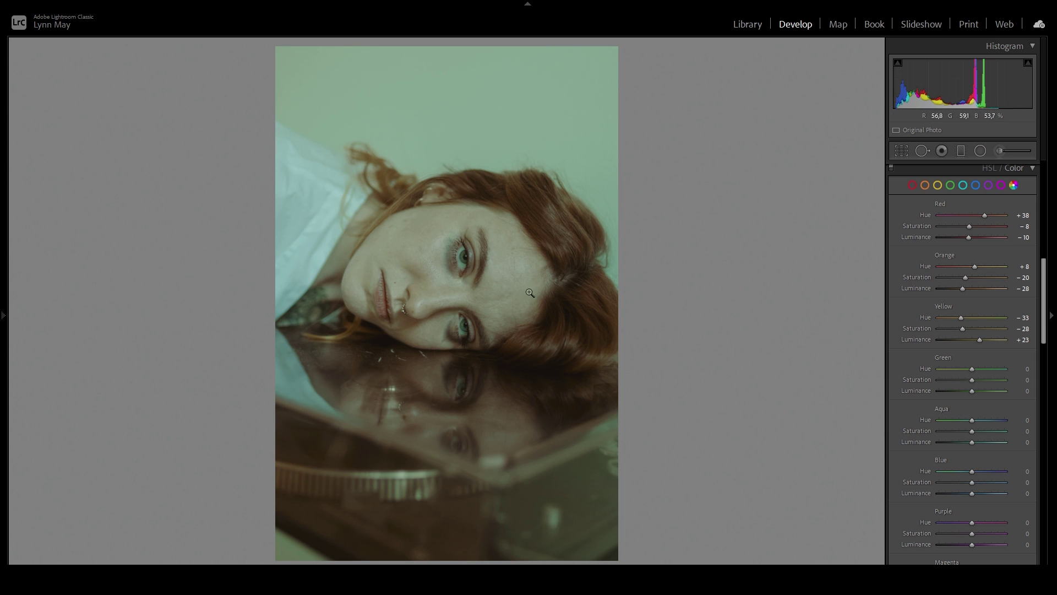
# Set green hue −17, saturation −42 and luminance +58
pyautogui.click(1025, 369)
pyautogui.write('-17')
pyautogui.press('Tab')
pyautogui.write('-42')
pyautogui.press('Tab')
pyautogui.write('+ ')
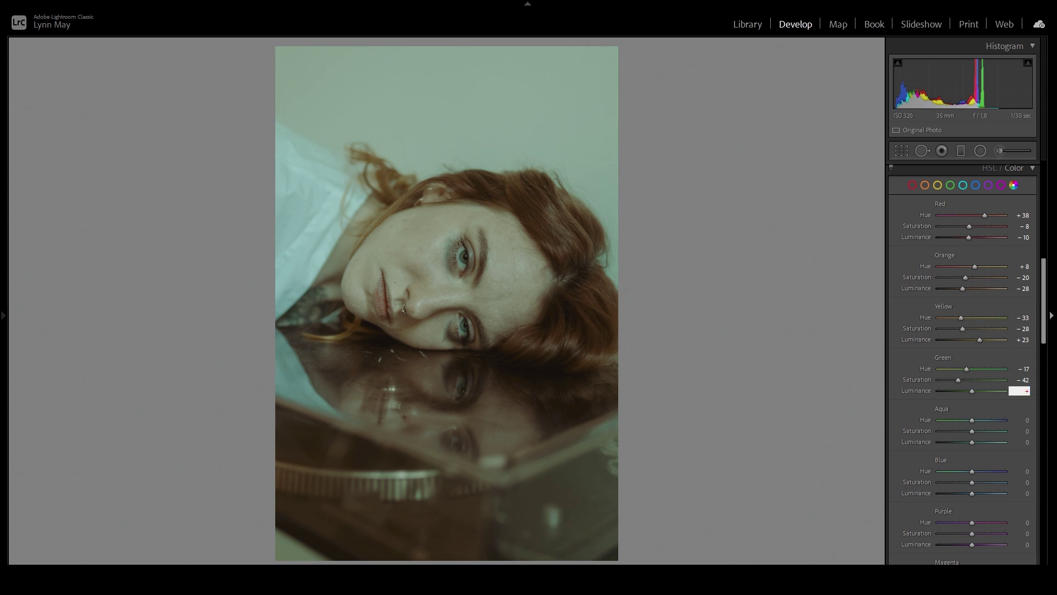
pyautogui.write('58')
pyautogui.press('Tab')
# Set aqua to +45/−100/+47 and blue to hue 0, saturation −42, luminance +3
pyautogui.write('+45')
pyautogui.press('Tab')
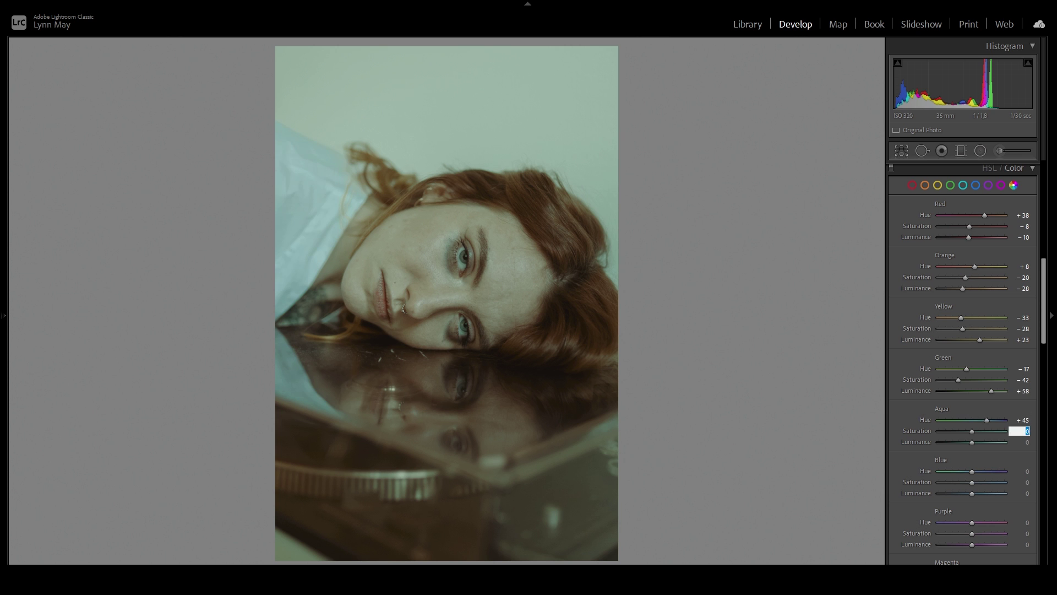
pyautogui.write('-100')
pyautogui.press('Tab')
pyautogui.write('+47')
pyautogui.press('Tab')
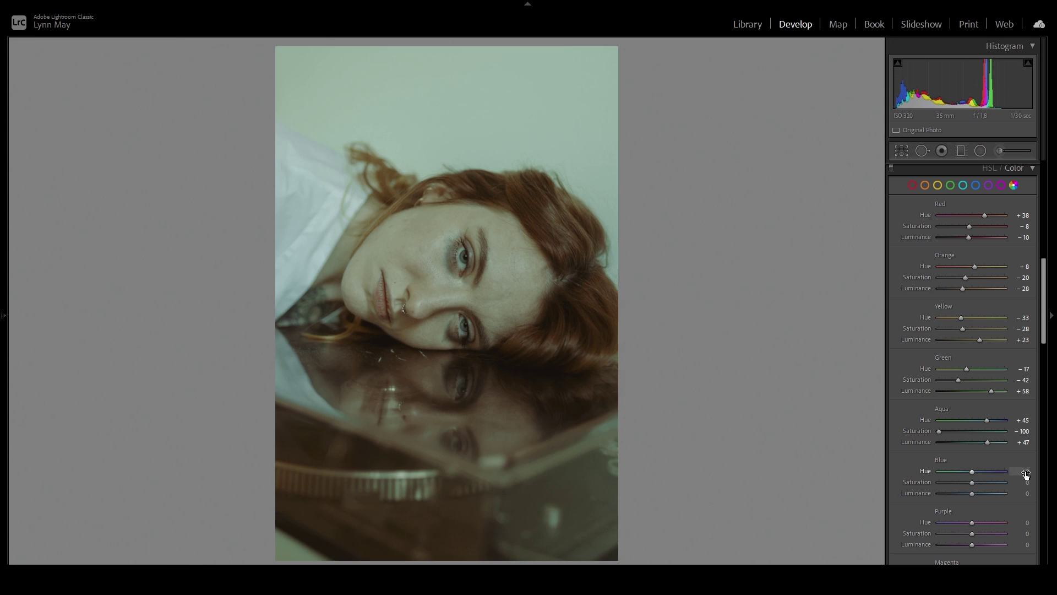
pyautogui.press('Tab')
pyautogui.write('-42')
pyautogui.press('Tab')
pyautogui.write('+3')
pyautogui.press('Return')
# Set purple to +35/−34/−10 and magenta hue −12, saturation +13, then sweep green hue to compare
pyautogui.click(1024, 522)
pyautogui.write('+35')
pyautogui.press('Tab')
pyautogui.write('-34')
pyautogui.press('Tab')
pyautogui.write('-10')
pyautogui.press('Tab')
pyautogui.write('-12')
pyautogui.press('Tab')
pyautogui.write('13')
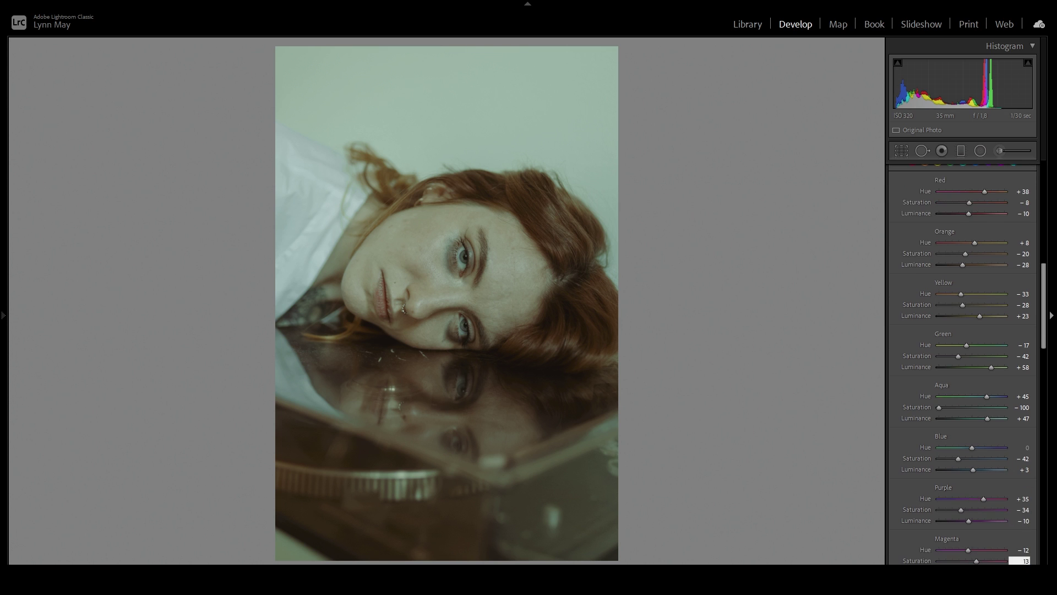
pyautogui.press('Return')
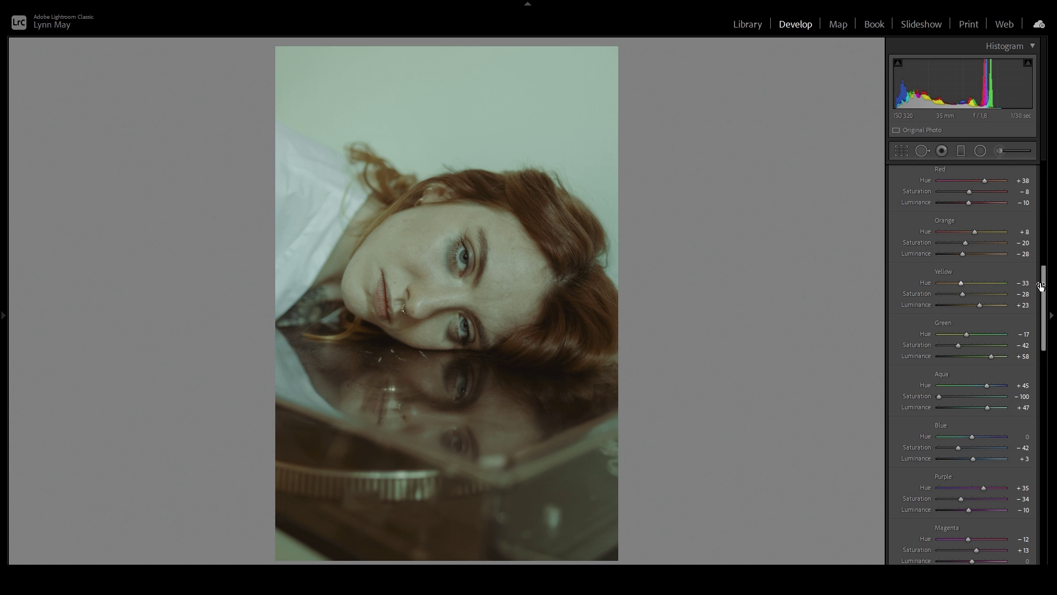
pyautogui.moveTo(991, 335)
pyautogui.mouseDown()
pyautogui.moveTo(897, 335)
pyautogui.moveTo(973, 339)
pyautogui.mouseUp()
# Compare green hue across its range, settle it at exactly −17, and test a darker green luminance
pyautogui.click(434, 89)
pyautogui.click(305, 247)
pyautogui.moveTo(944, 334); pyautogui.dragTo(825, 334)
pyautogui.moveTo(827, 335); pyautogui.dragTo(969, 334)
pyautogui.click(1016, 334)
pyautogui.write('-17')
pyautogui.press('Return')
pyautogui.moveTo(991, 356)
pyautogui.mouseDown()
pyautogui.moveTo(875, 353)
pyautogui.moveTo(990, 376)
pyautogui.mouseUp()
# Zoom in on the eye to check the colours, then view before and after side by side
pyautogui.click(448, 243)
pyautogui.click(453, 246)
pyautogui.click(470, 251)
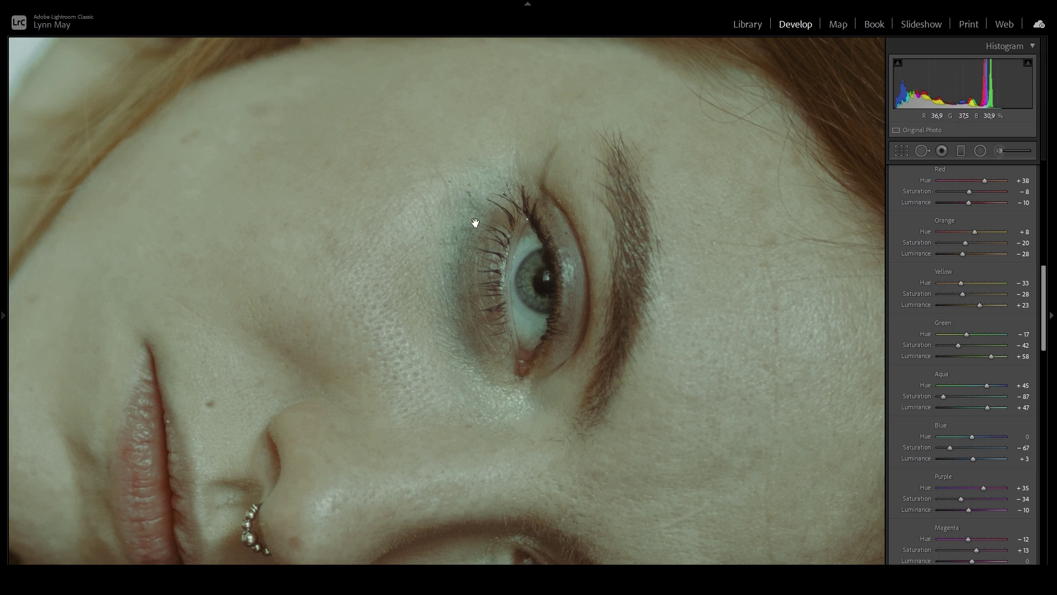
pyautogui.click(456, 259)
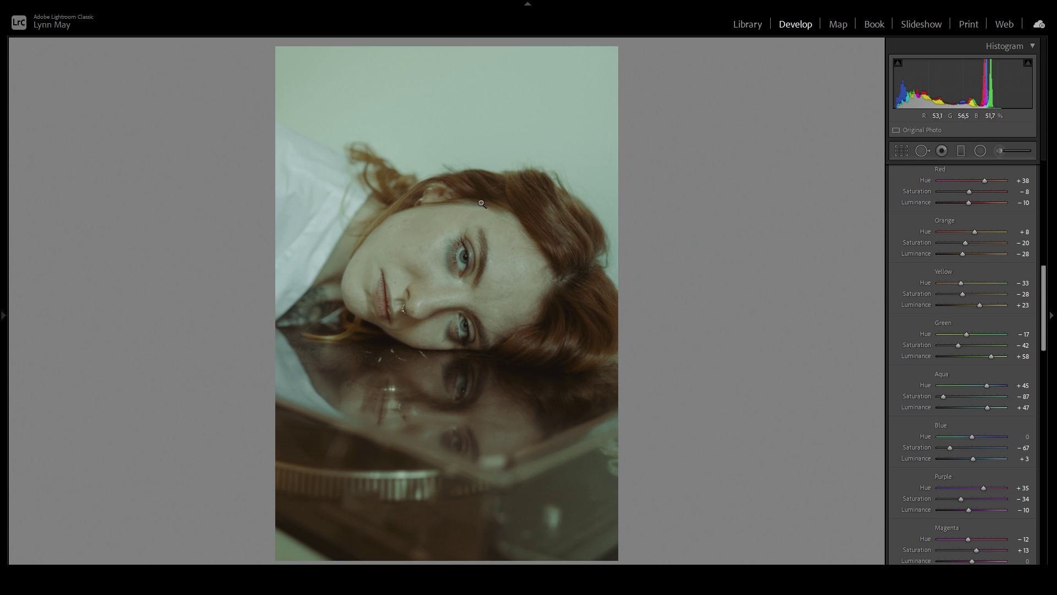
pyautogui.scroll(-2, 948, 458)
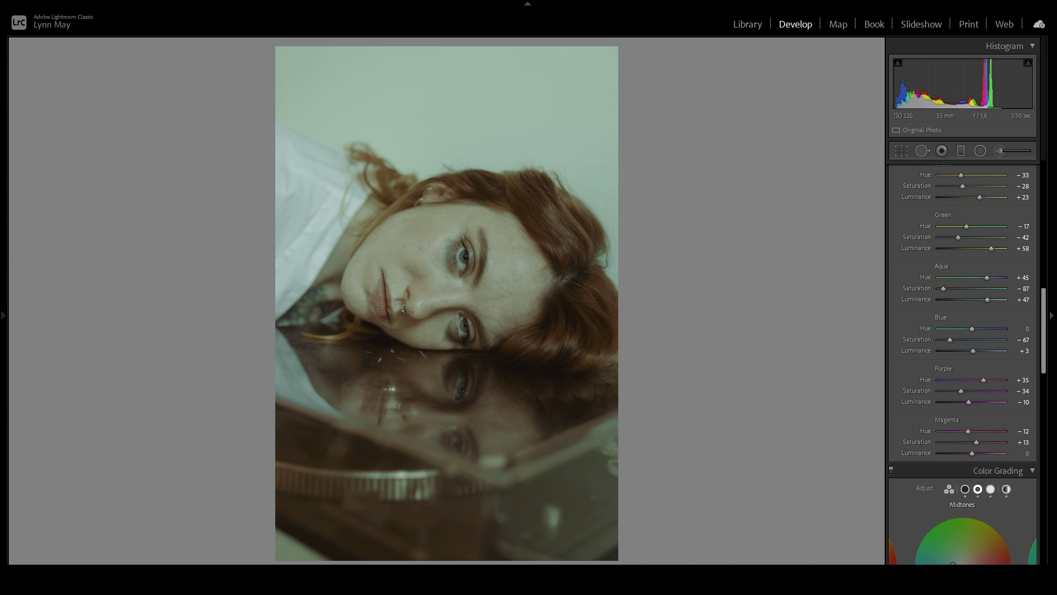
pyautogui.press('y')
# In Calibration, set Shadows Tint +35, Red Primary hue +49 and Red Primary saturation −28
pyautogui.scroll(-3, 926, 412)
pyautogui.scroll(-10, 926, 411)
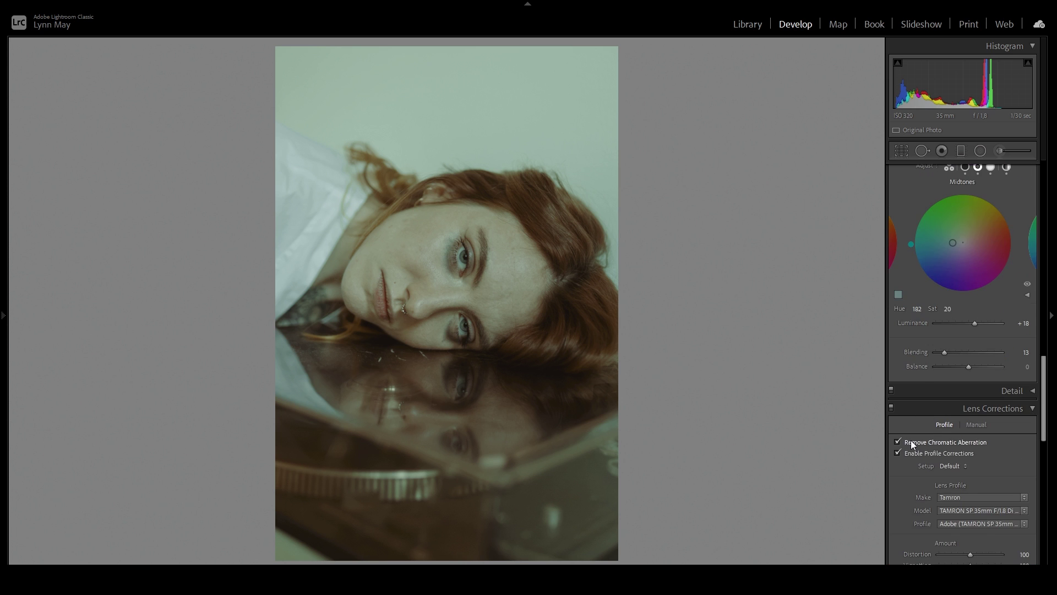
pyautogui.scroll(-10, 912, 444)
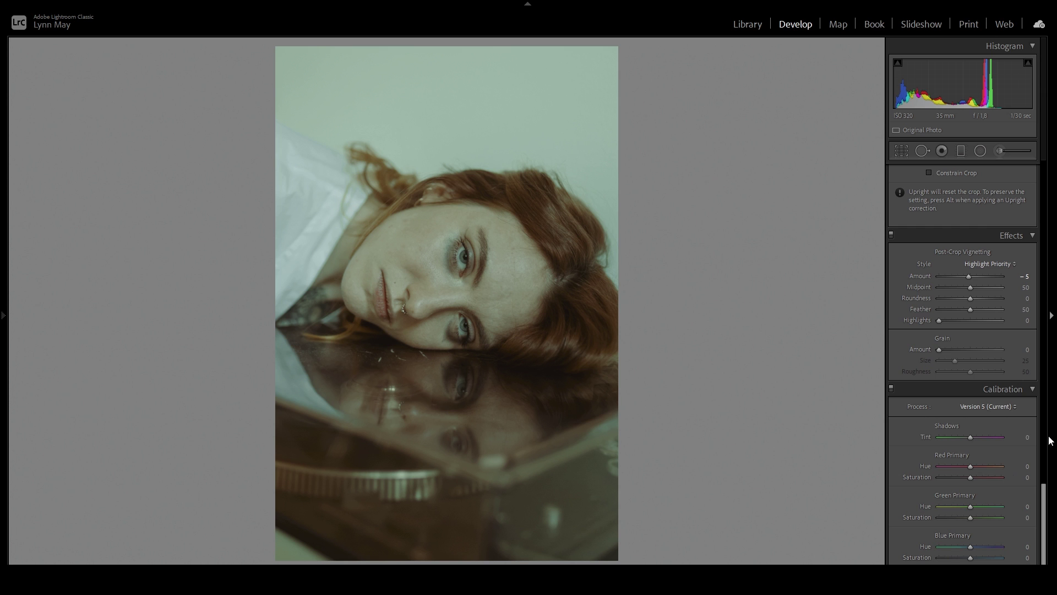
pyautogui.click(1027, 436)
pyautogui.write('35')
pyautogui.press('Tab')
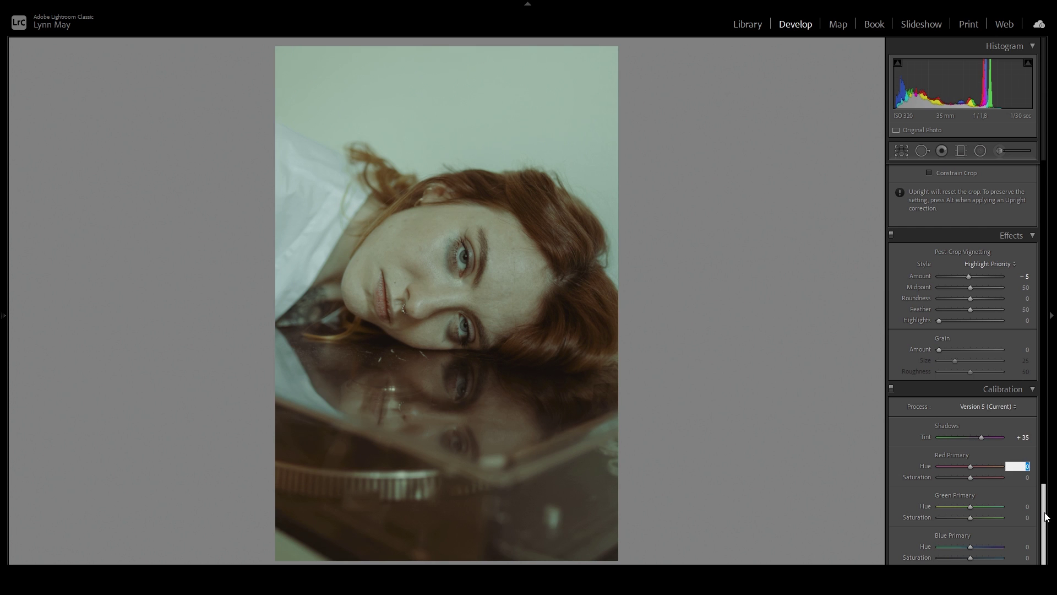
pyautogui.write('49')
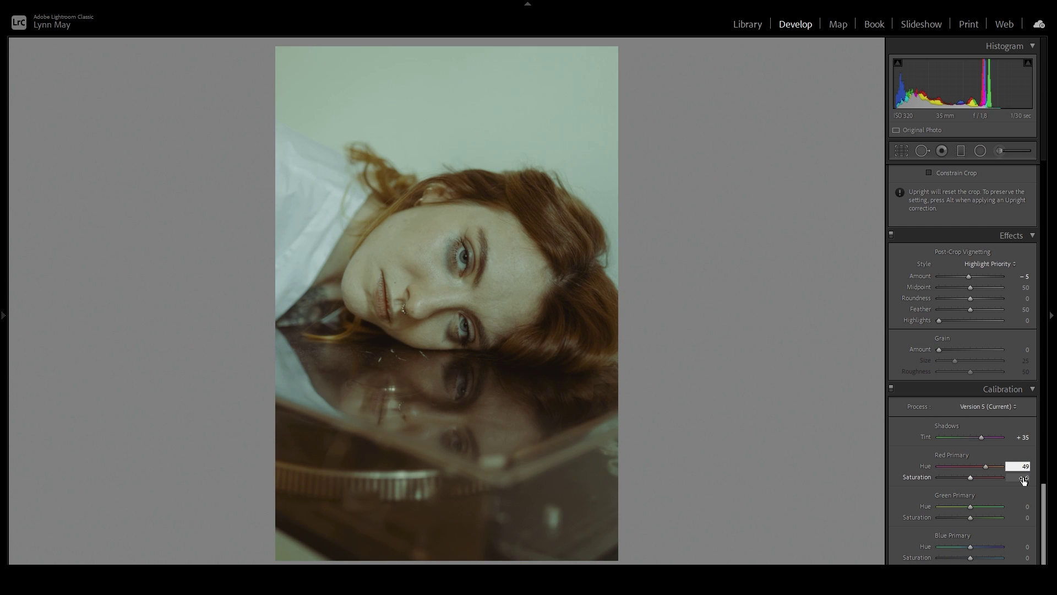
pyautogui.press('Tab')
pyautogui.write('-28')
pyautogui.press('Return')
# Restore Red Primary hue to +49, test its saturation while checking the skin, and set Green Primary saturation to +39
pyautogui.moveTo(983, 464); pyautogui.dragTo(985, 487)
pyautogui.click(1020, 466)
pyautogui.write('49')
pyautogui.press('Return')
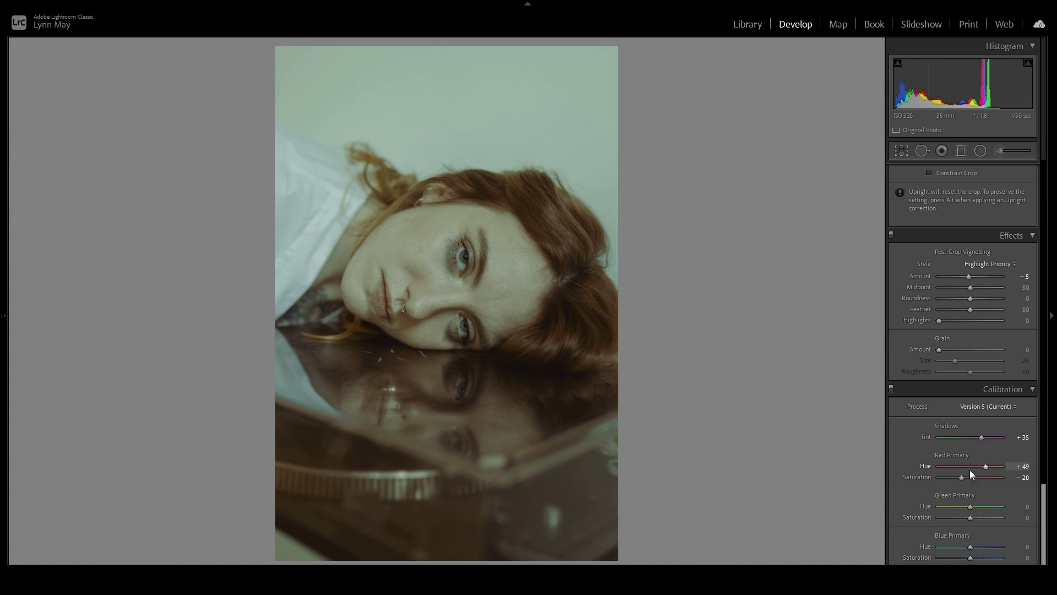
pyautogui.moveTo(962, 478); pyautogui.dragTo(985, 518)
pyautogui.click(378, 247)
pyautogui.click(377, 248)
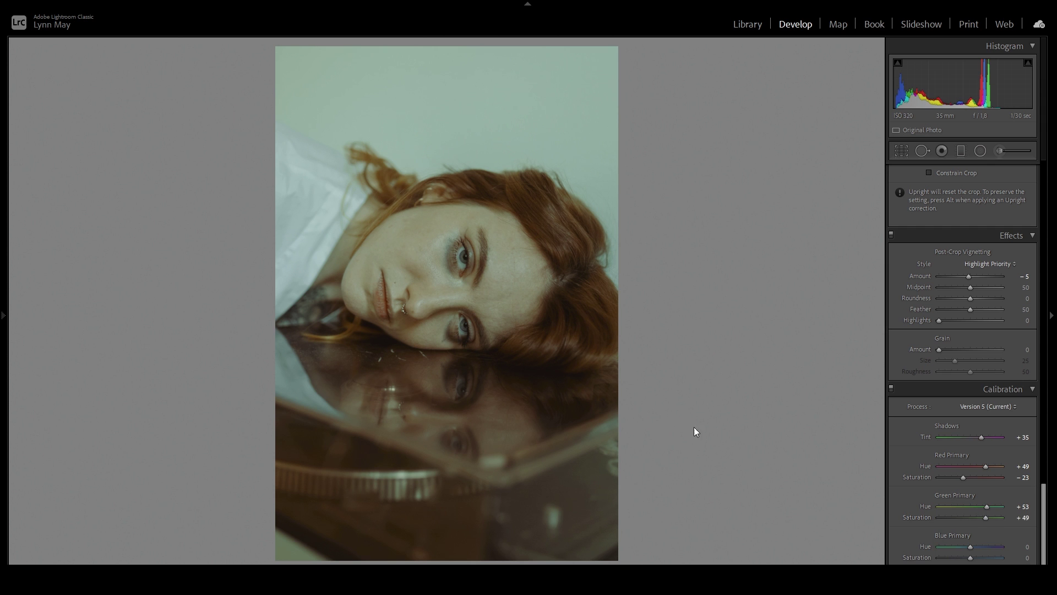
pyautogui.click(431, 232)
pyautogui.click(537, 442)
pyautogui.moveTo(984, 517); pyautogui.dragTo(955, 559)
# Compare orange luminance at −100, then settle it back around −30
pyautogui.scroll(15, 966, 412)
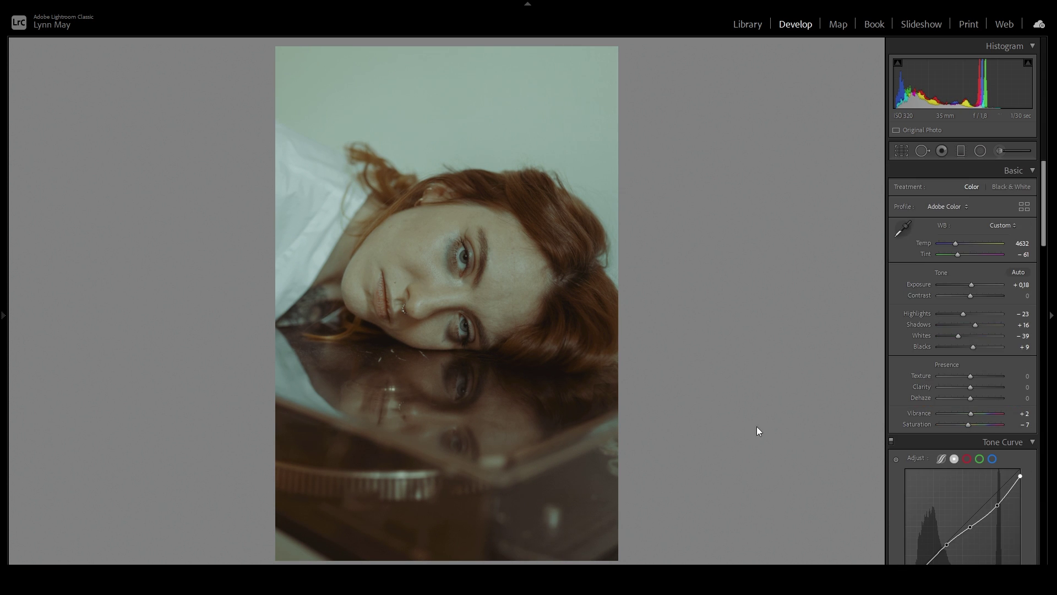
pyautogui.click(468, 297)
pyautogui.click(349, 215)
pyautogui.scroll(-2, 958, 366)
pyautogui.scroll(-4, 958, 367)
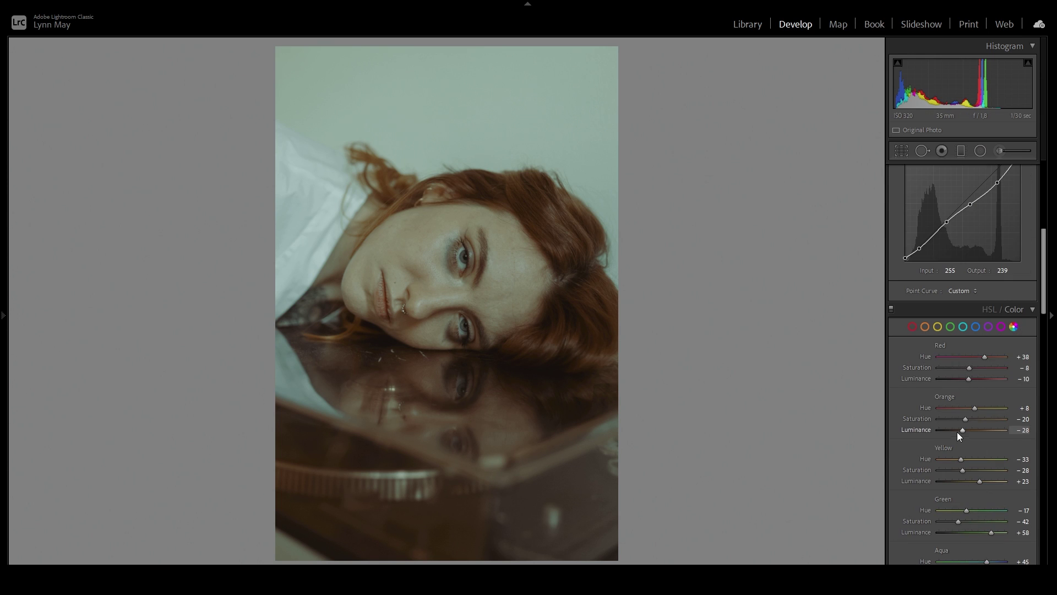
pyautogui.moveTo(962, 430); pyautogui.dragTo(810, 435)
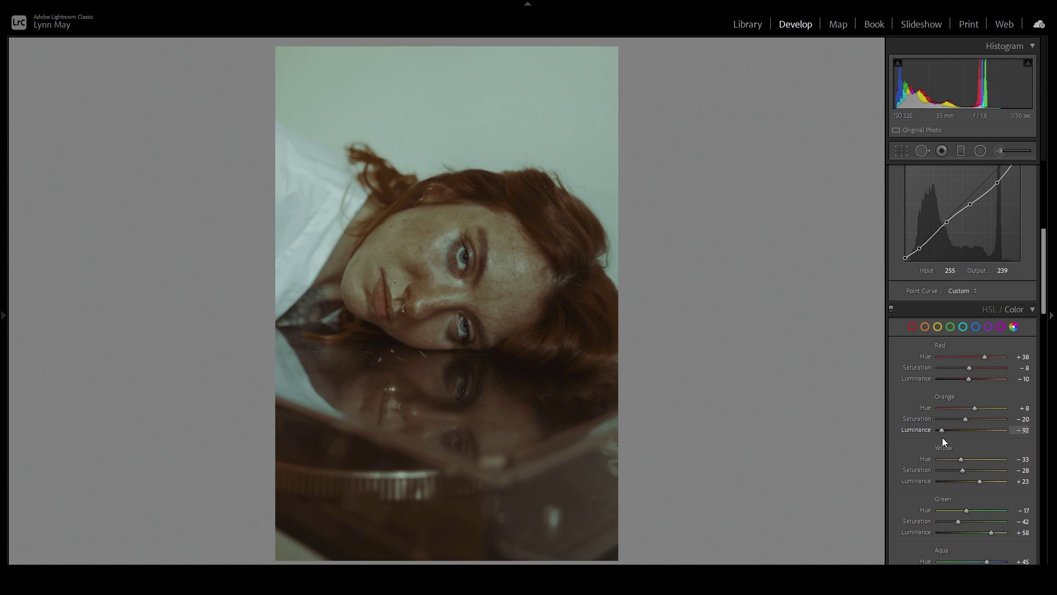
pyautogui.moveTo(943, 437); pyautogui.dragTo(960, 440)
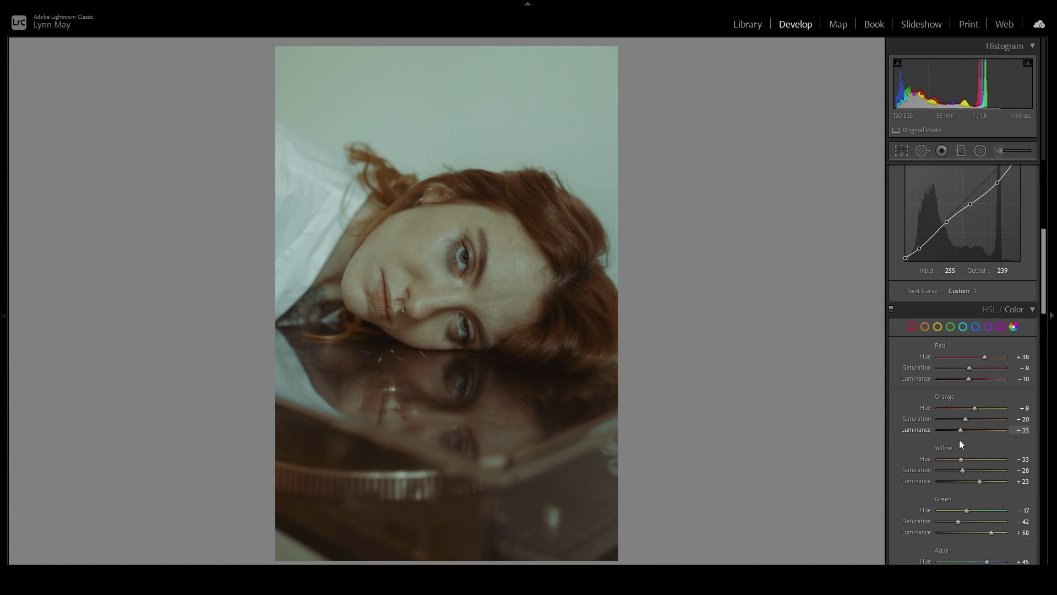
pyautogui.moveTo(959, 440); pyautogui.dragTo(961, 441)
# Lift Shadows to +39 and show the Before/After side-by-side view
pyautogui.scroll(6, 1033, 309)
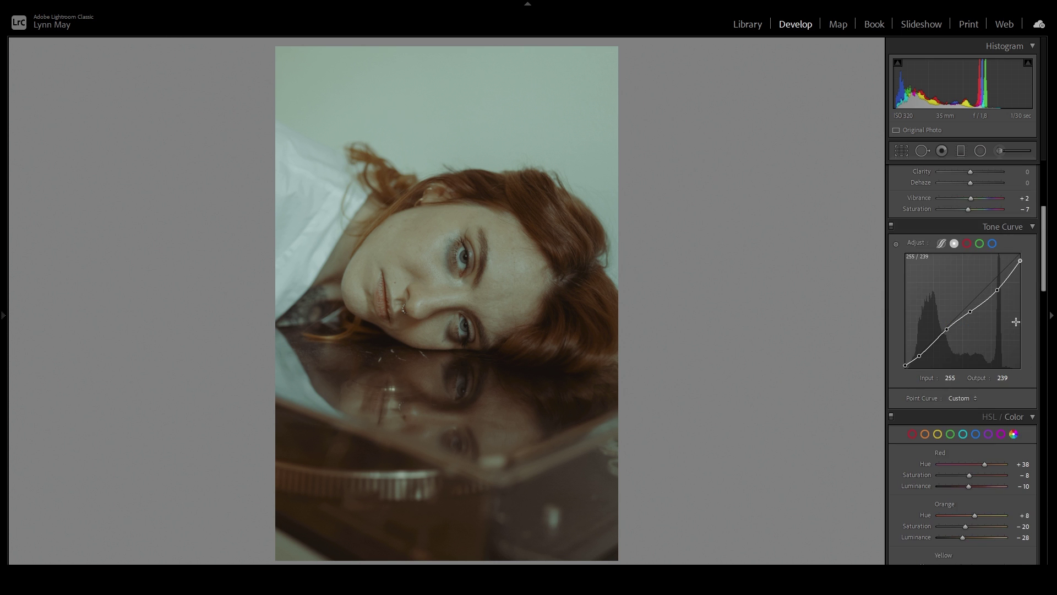
pyautogui.moveTo(975, 325); pyautogui.dragTo(984, 331)
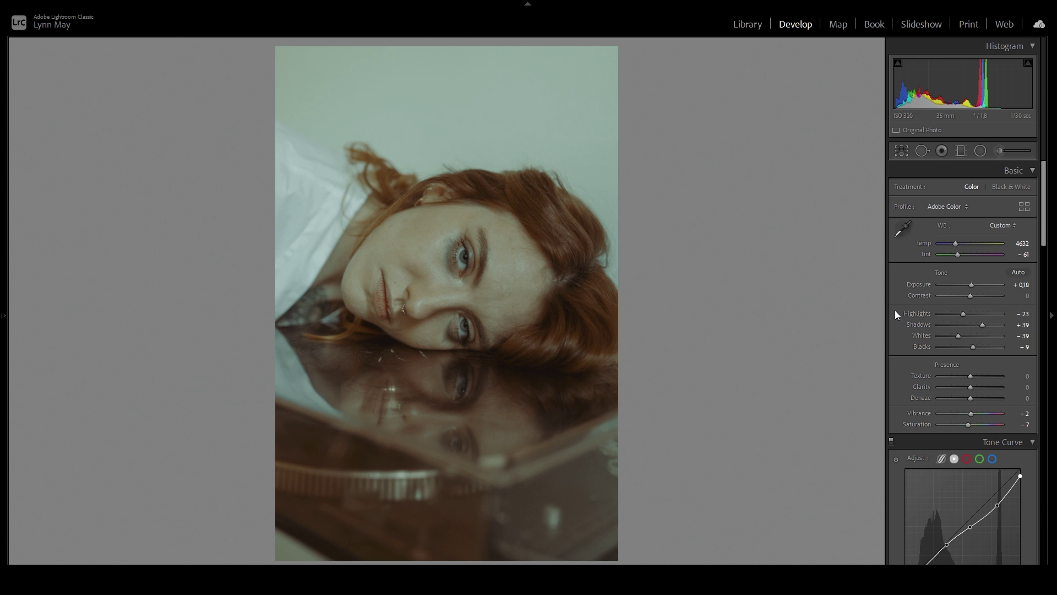
pyautogui.press('y')
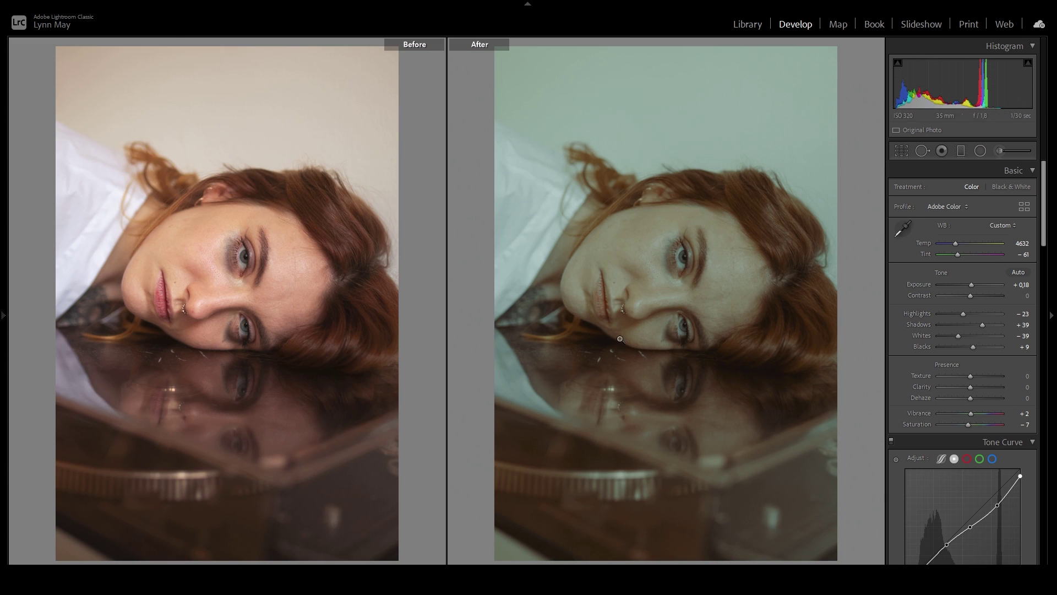